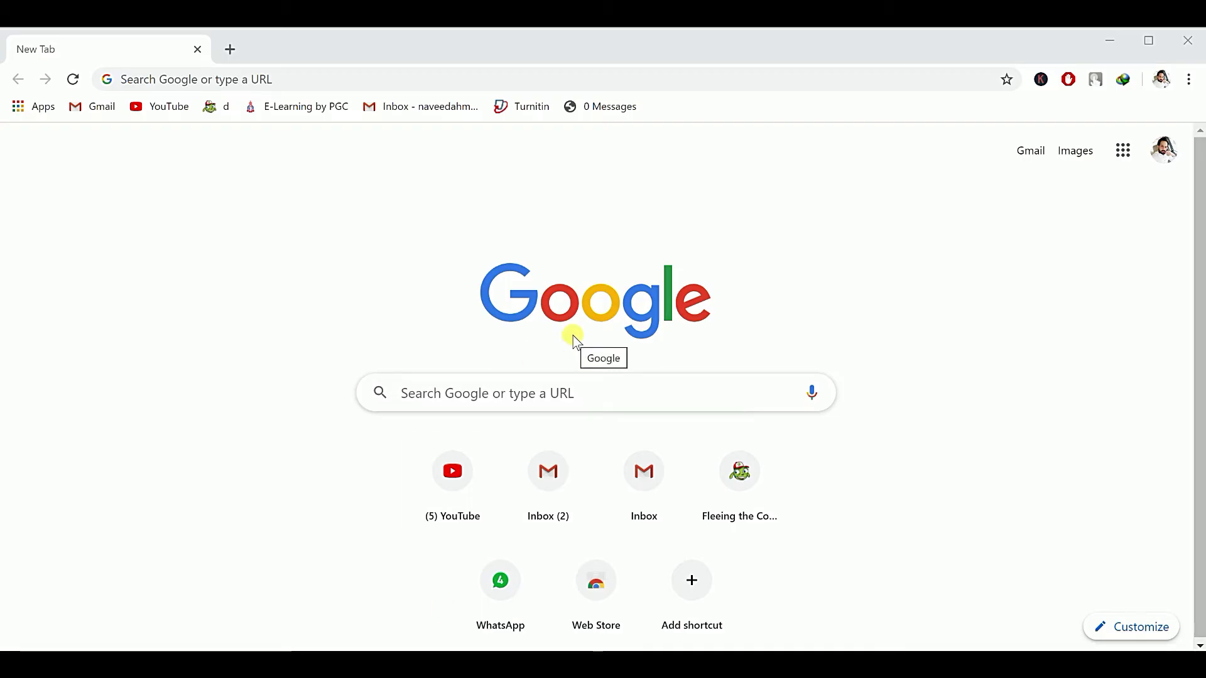
Run a Google search for 'tinkercad circuits simulator' from the Chrome address bar.
click(308, 79)
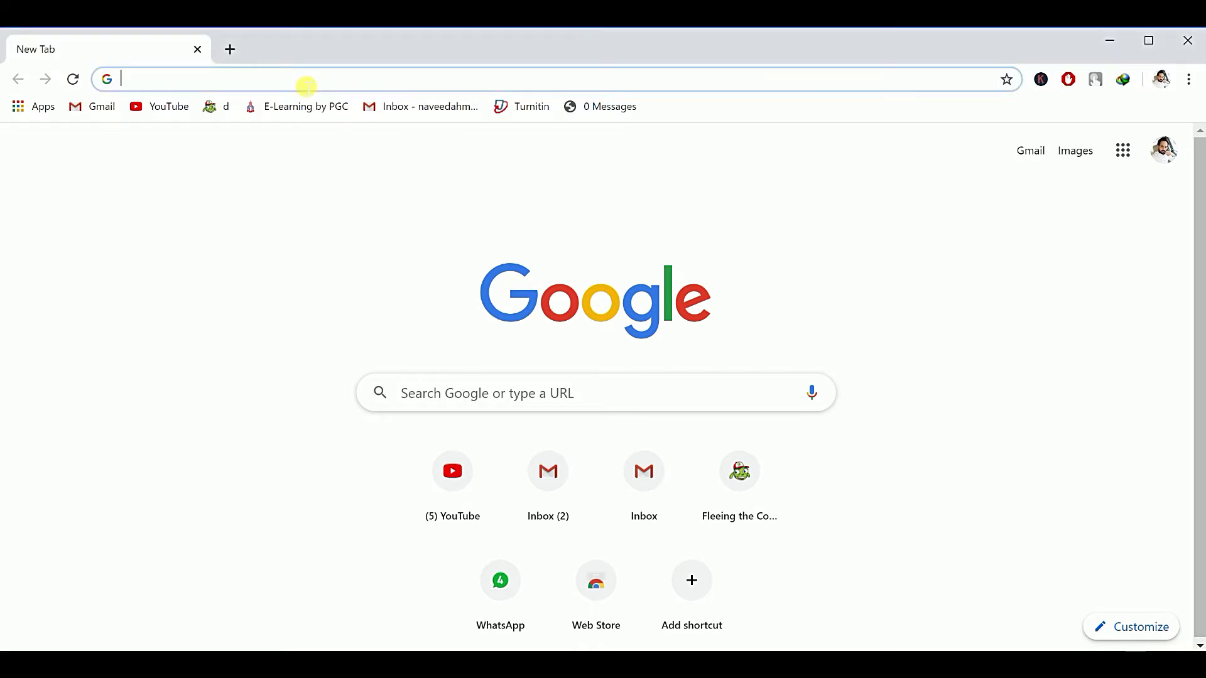
text(thn)
key(BackSpace)
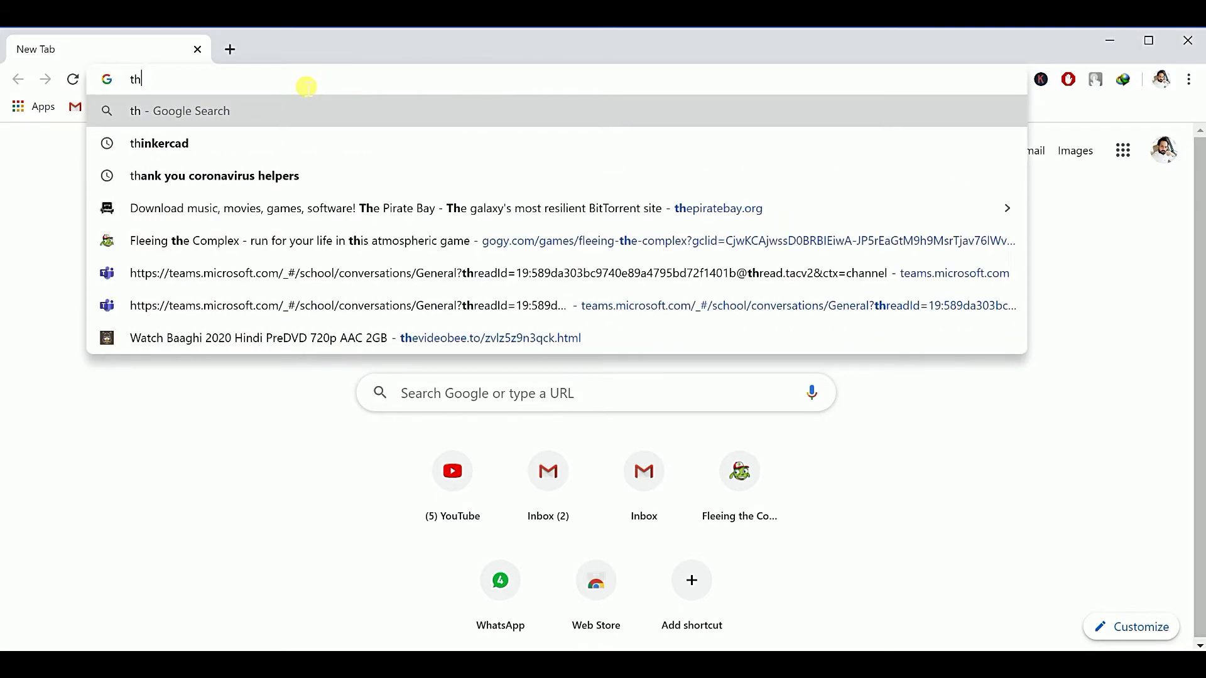
text(inkke)
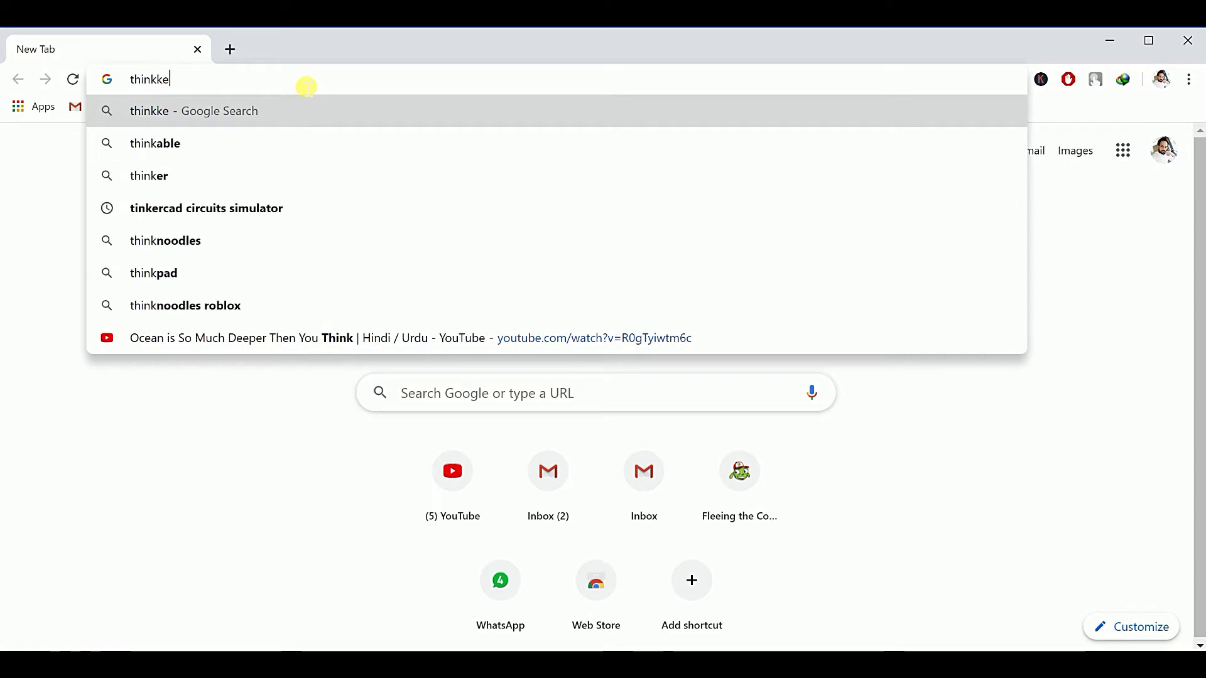
text(rcad )
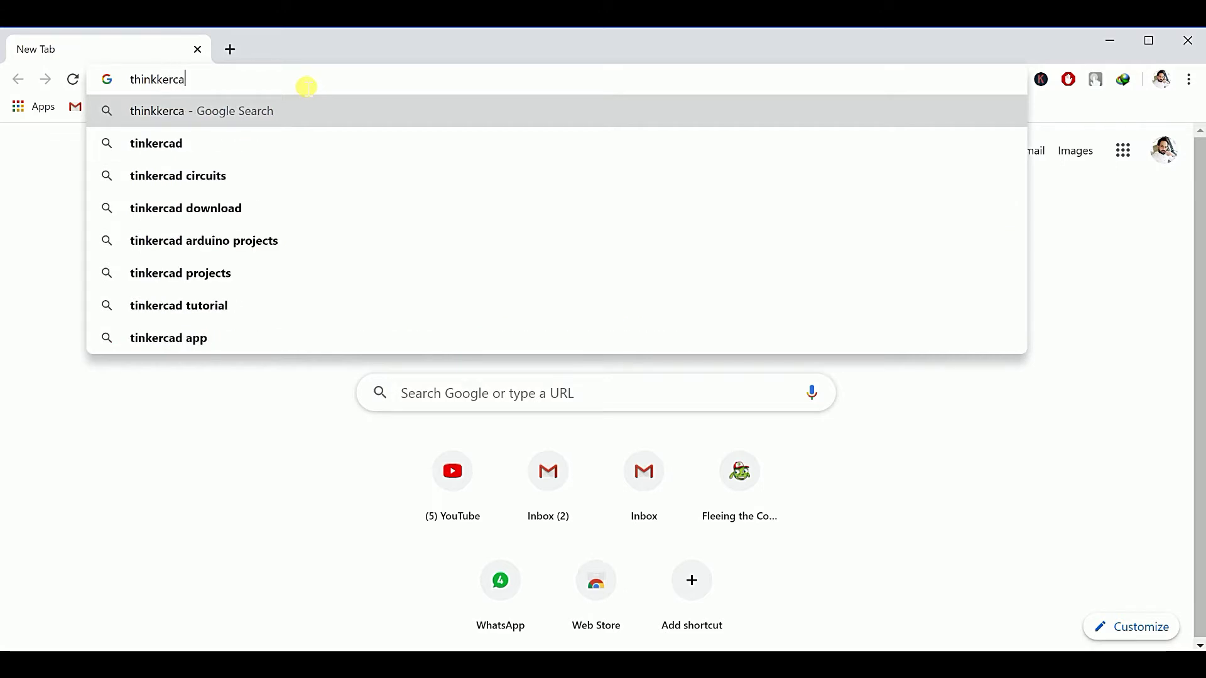
text(c)
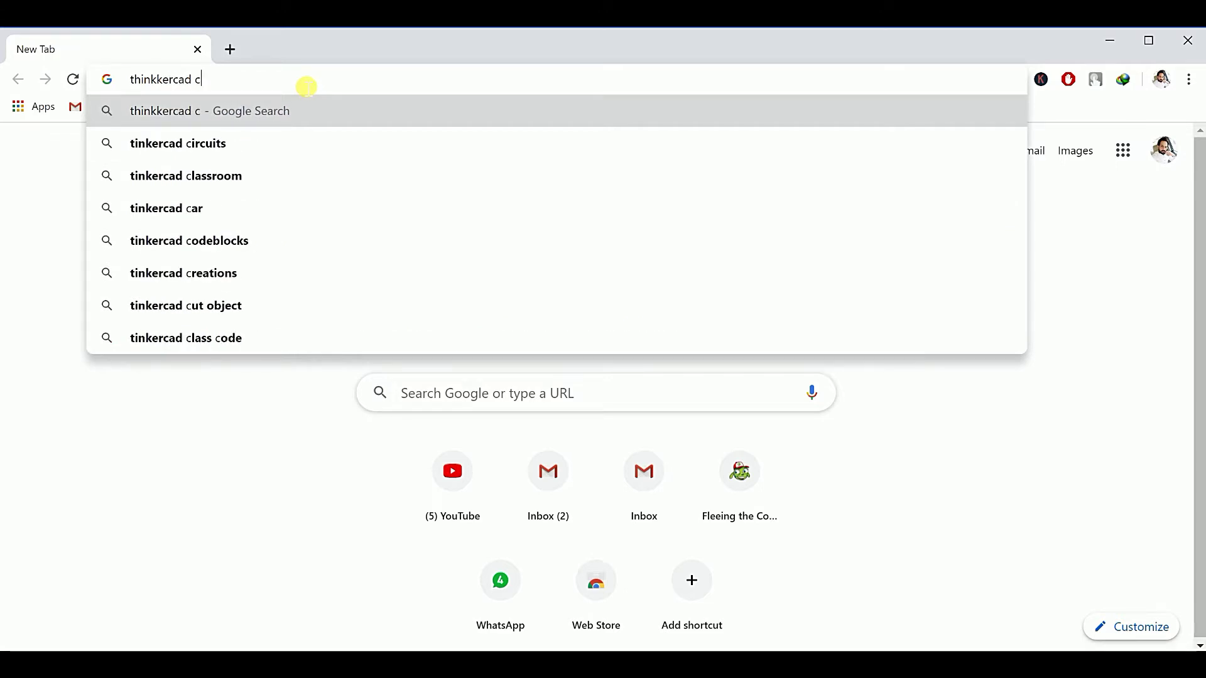
key(Down)
text(s)
key(Return)
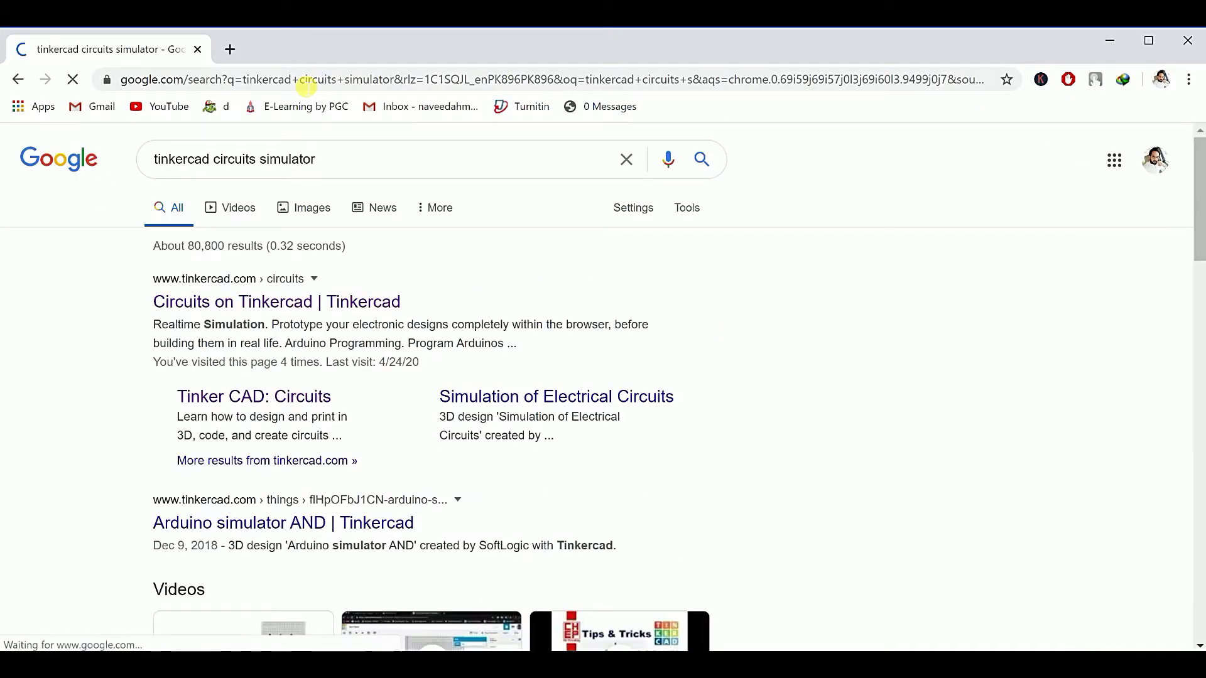
Open the 'Circuits on Tinkercad' result and scroll down to the Launch Tinkercad Circuits button.
click(246, 304)
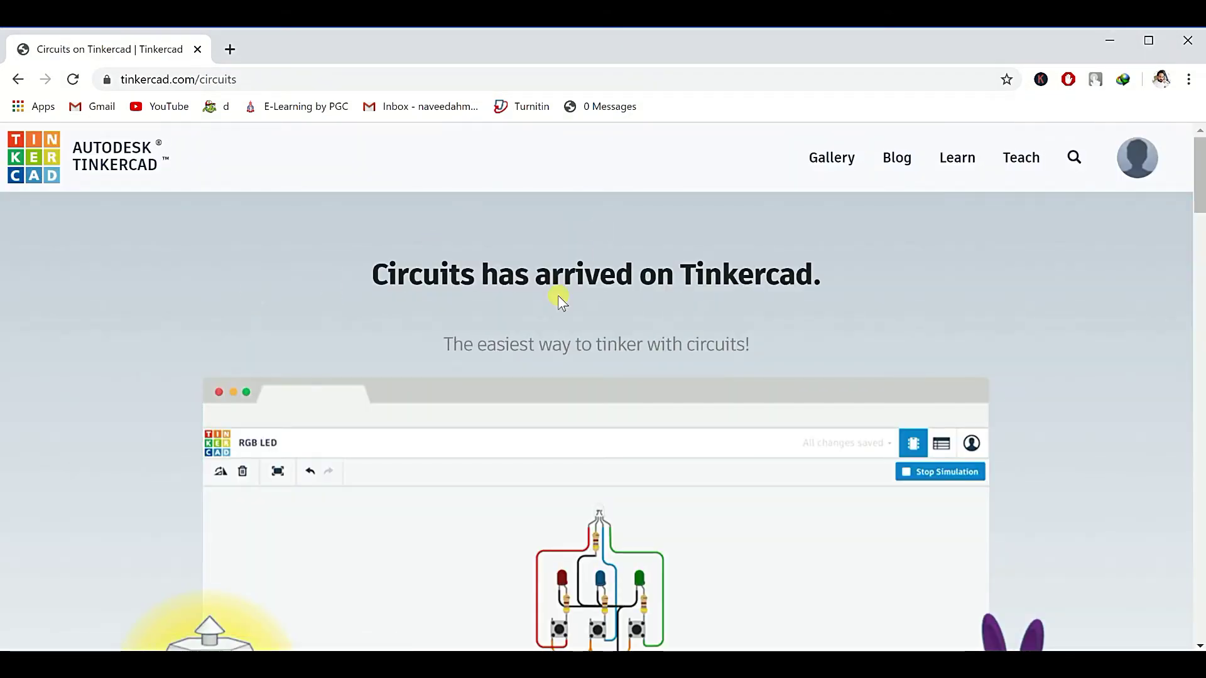
scroll(558, 295, down, 1)
scroll(557, 296, down, 3)
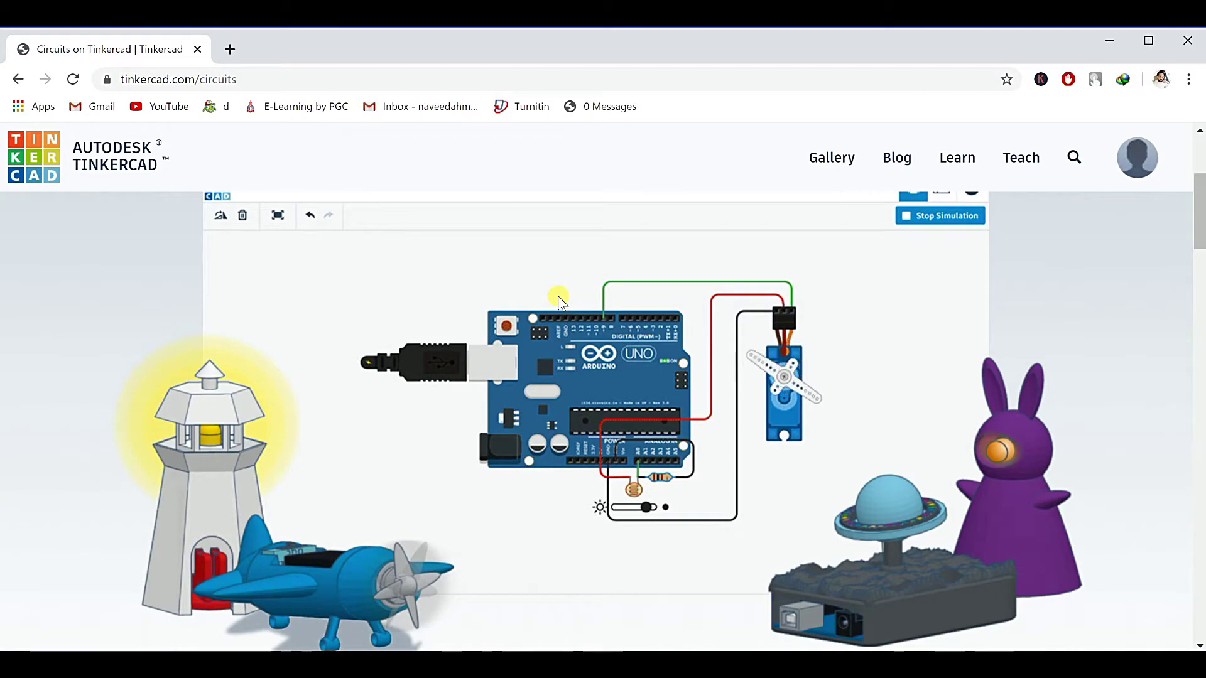
scroll(558, 295, down, 5)
scroll(602, 317, down, 3)
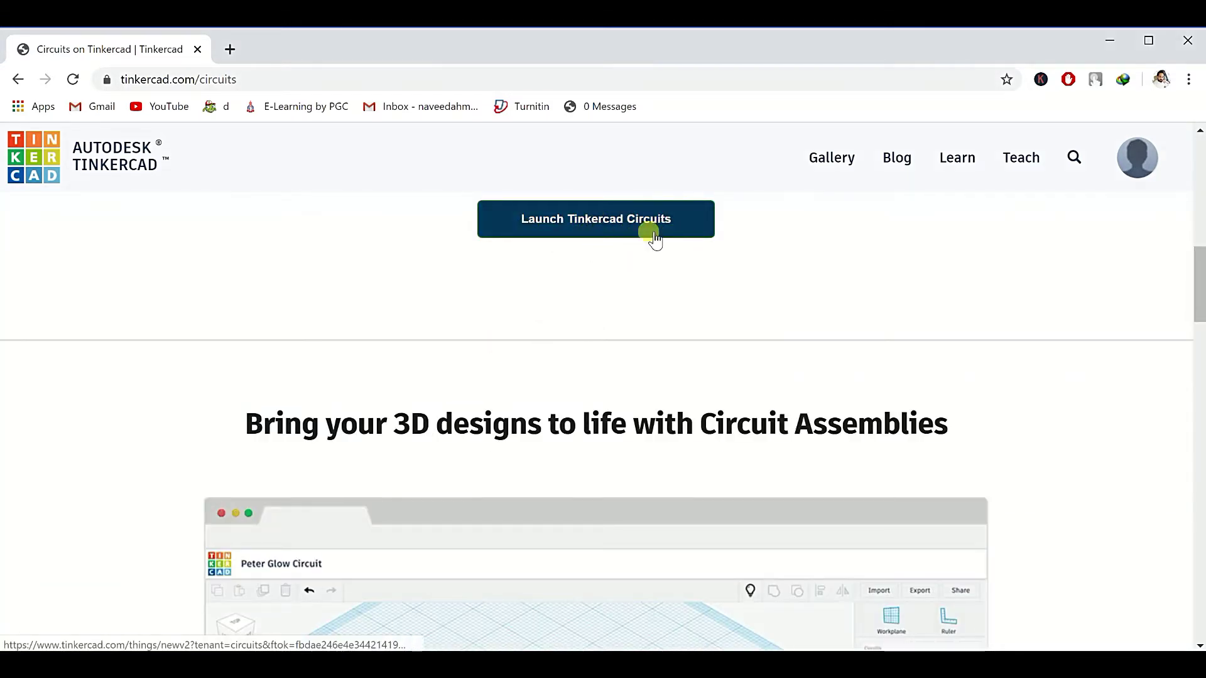
Launch a new blank circuit design and set the Components library to All.
click(615, 230)
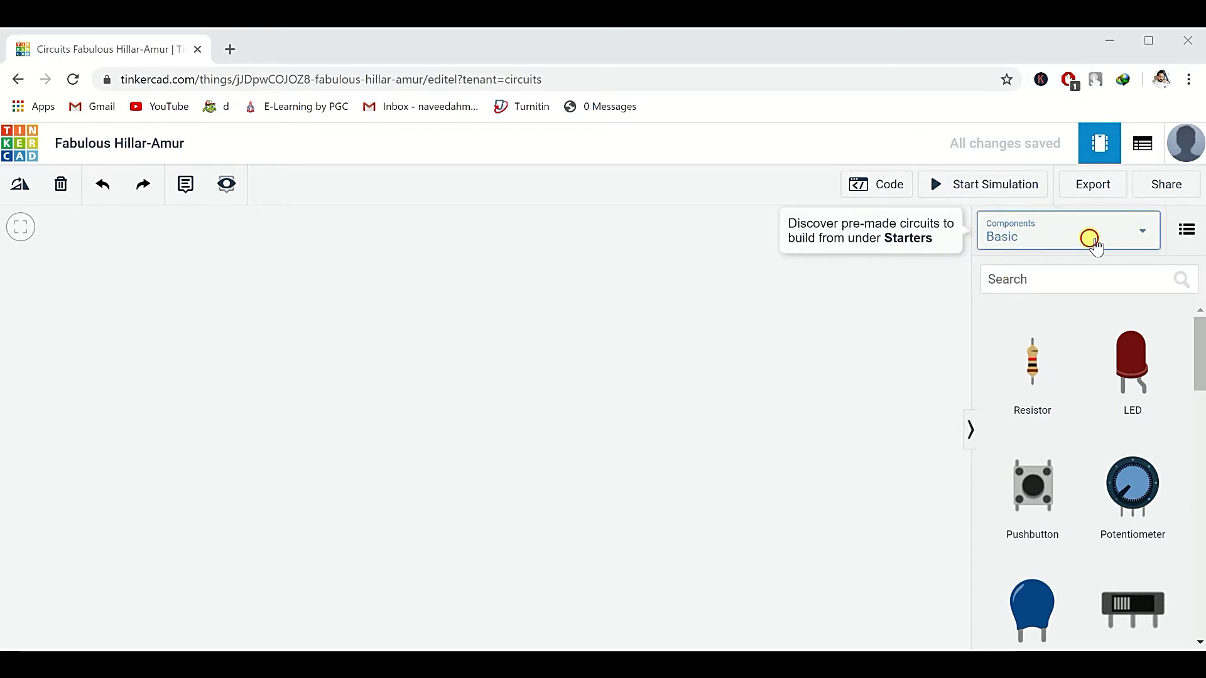
click(1044, 241)
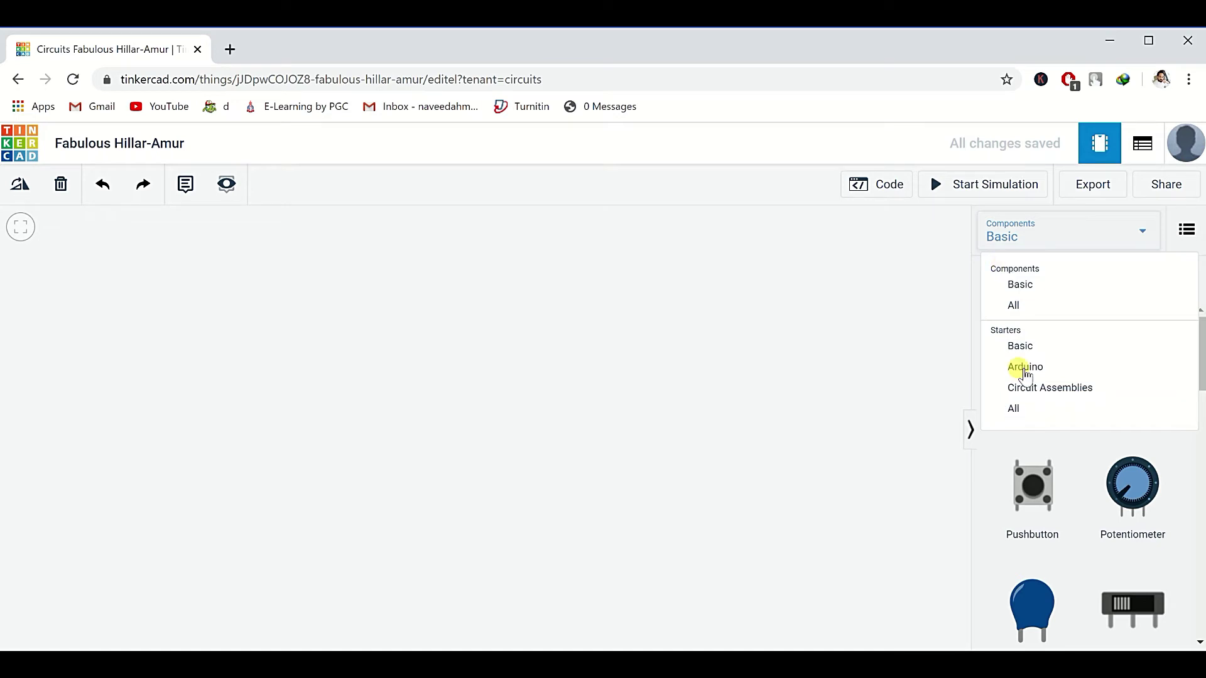
click(1022, 306)
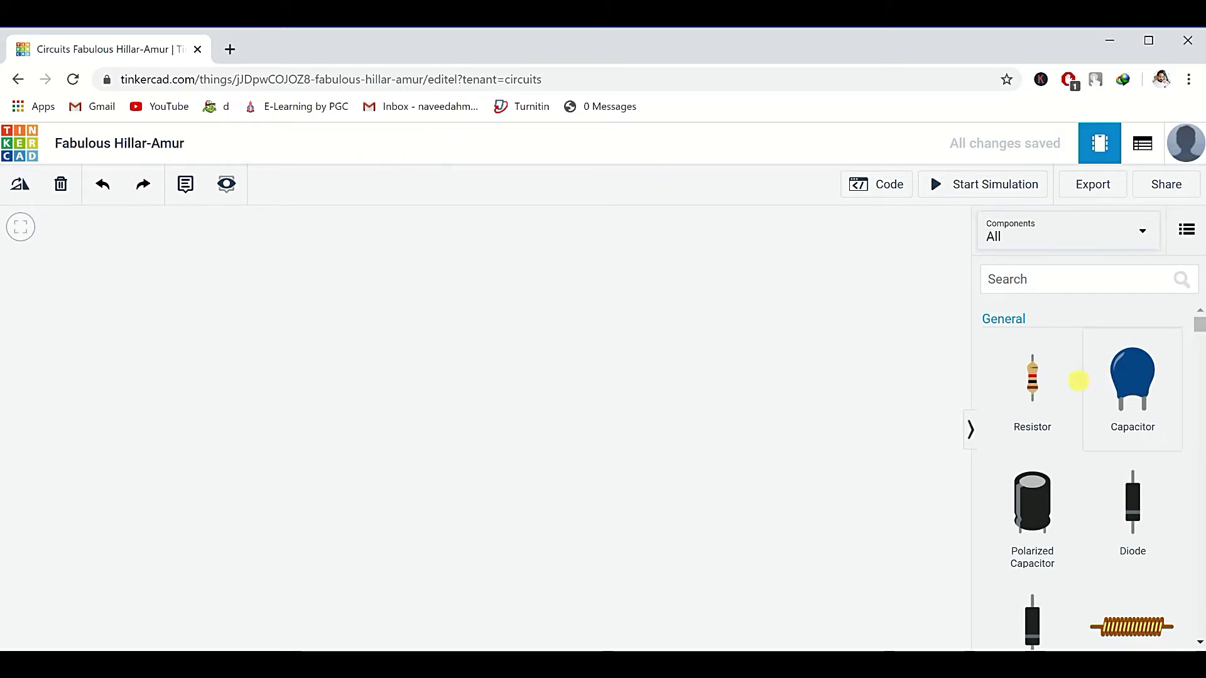
drag(1128, 389, 531, 386)
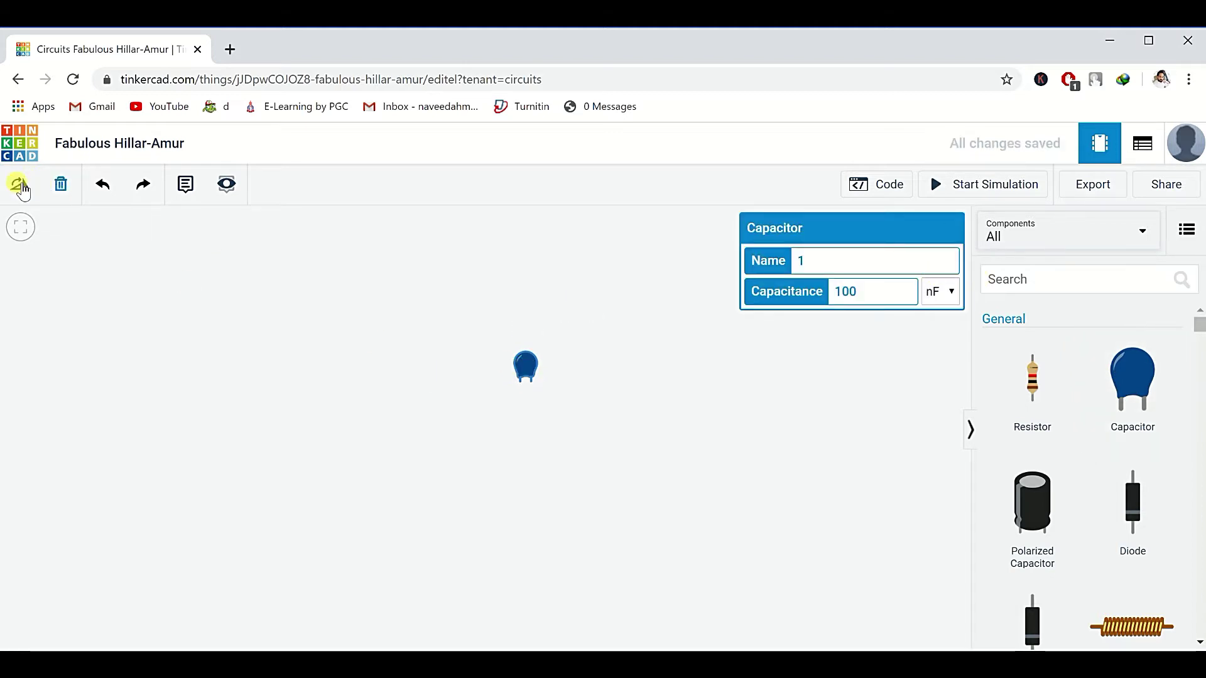
click(19, 185)
click(19, 185)
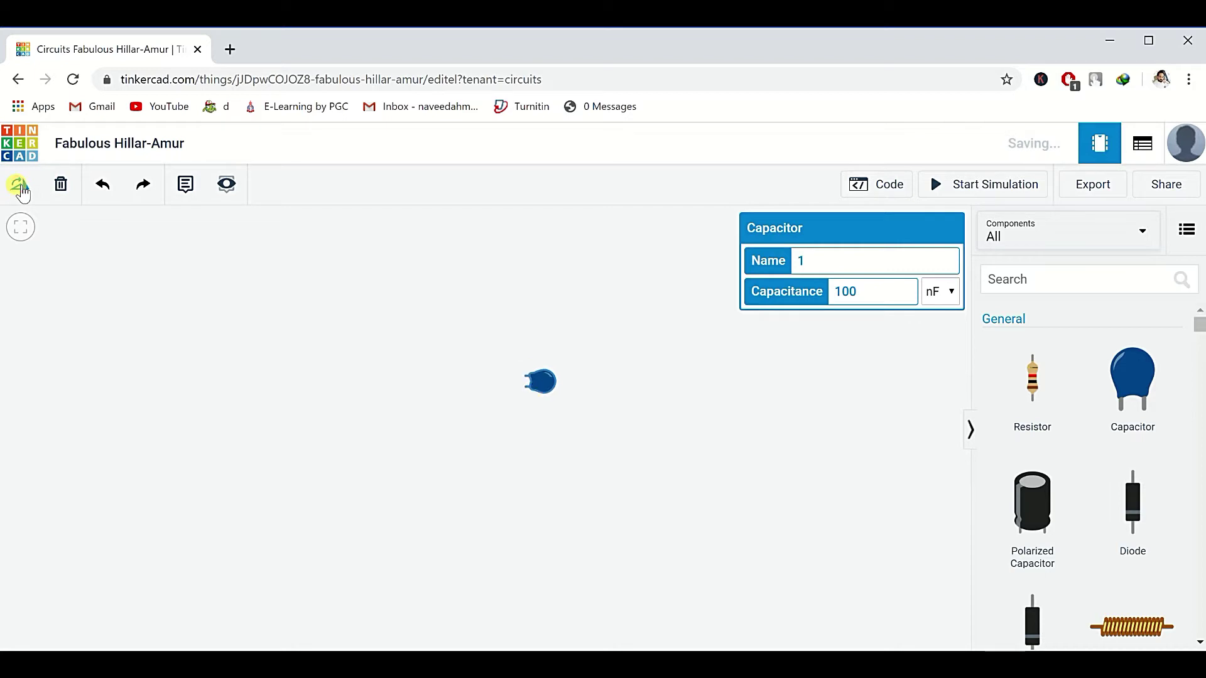
click(19, 187)
click(19, 186)
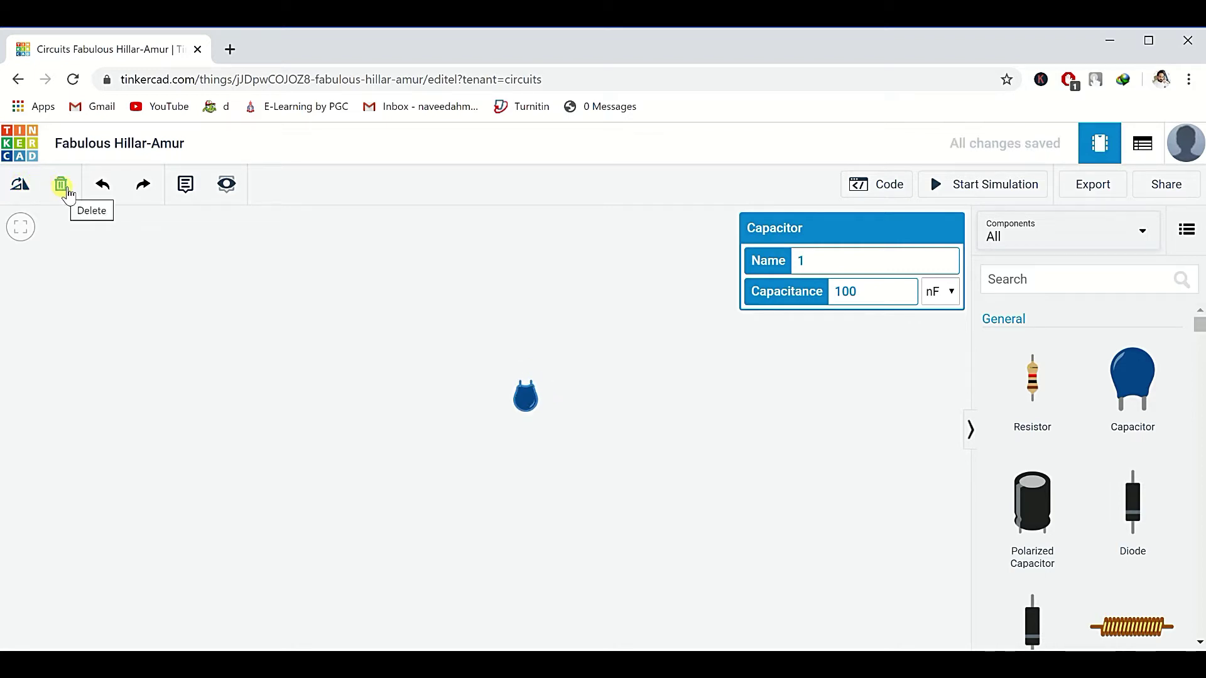
click(61, 185)
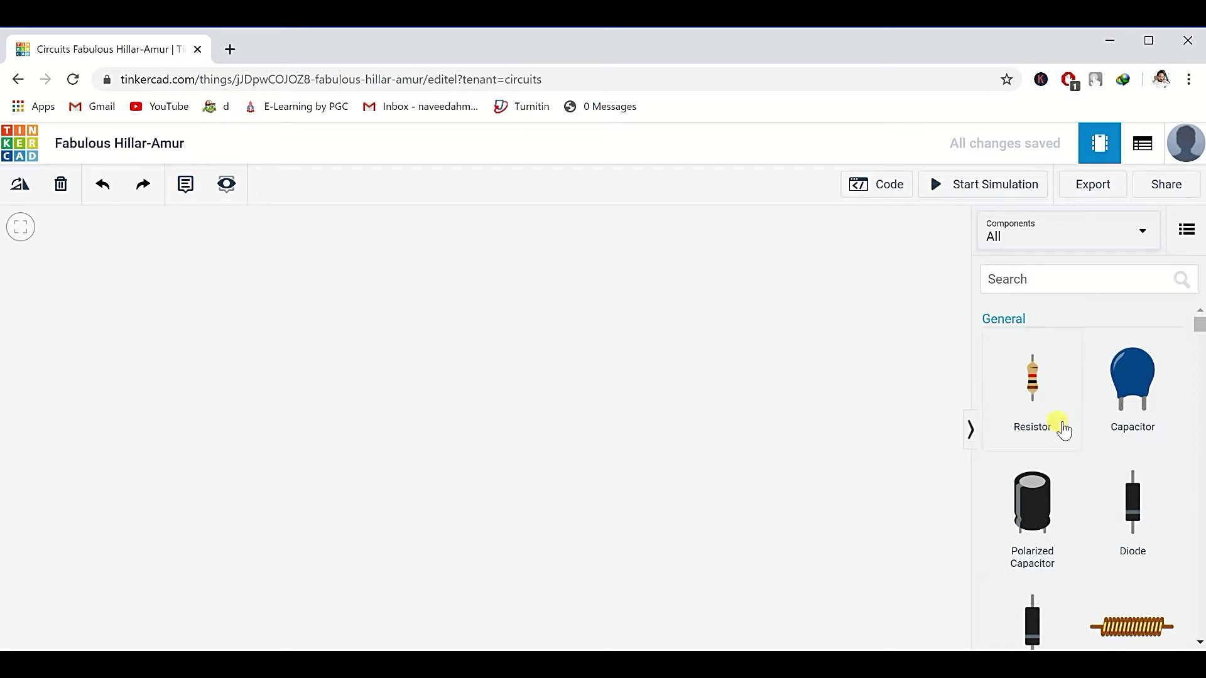
Place a resistor near the canvas centre with a 'Resistor' note just left of it.
drag(1064, 430, 585, 379)
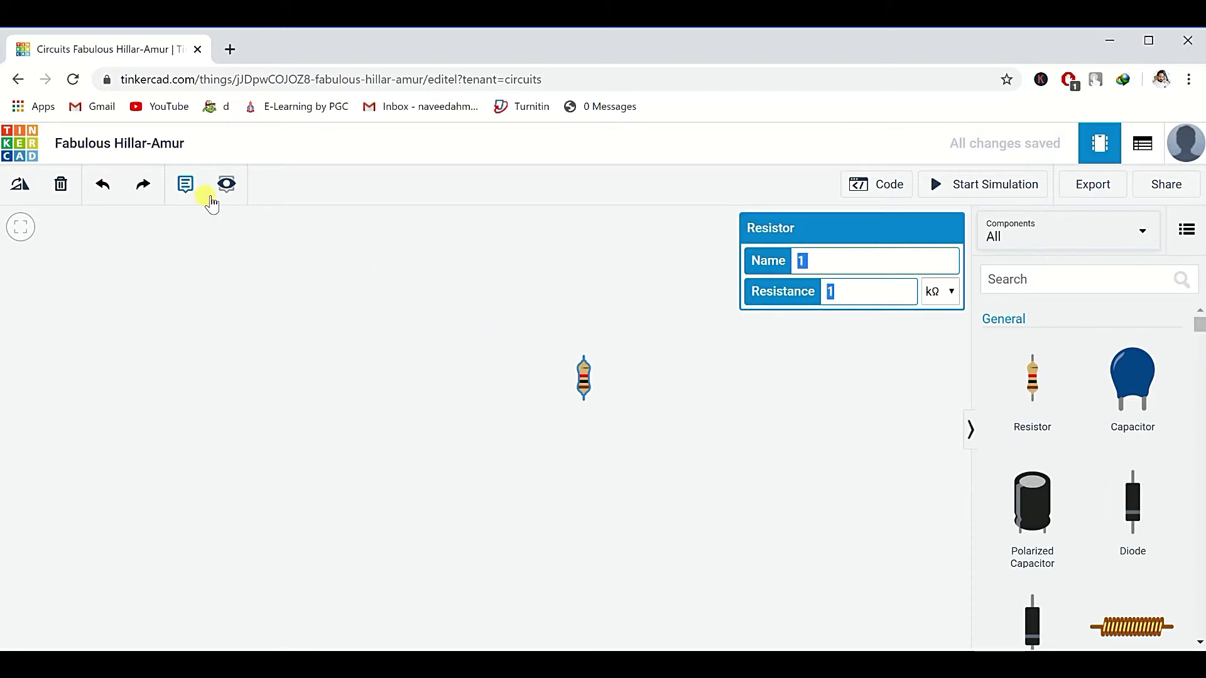
click(186, 184)
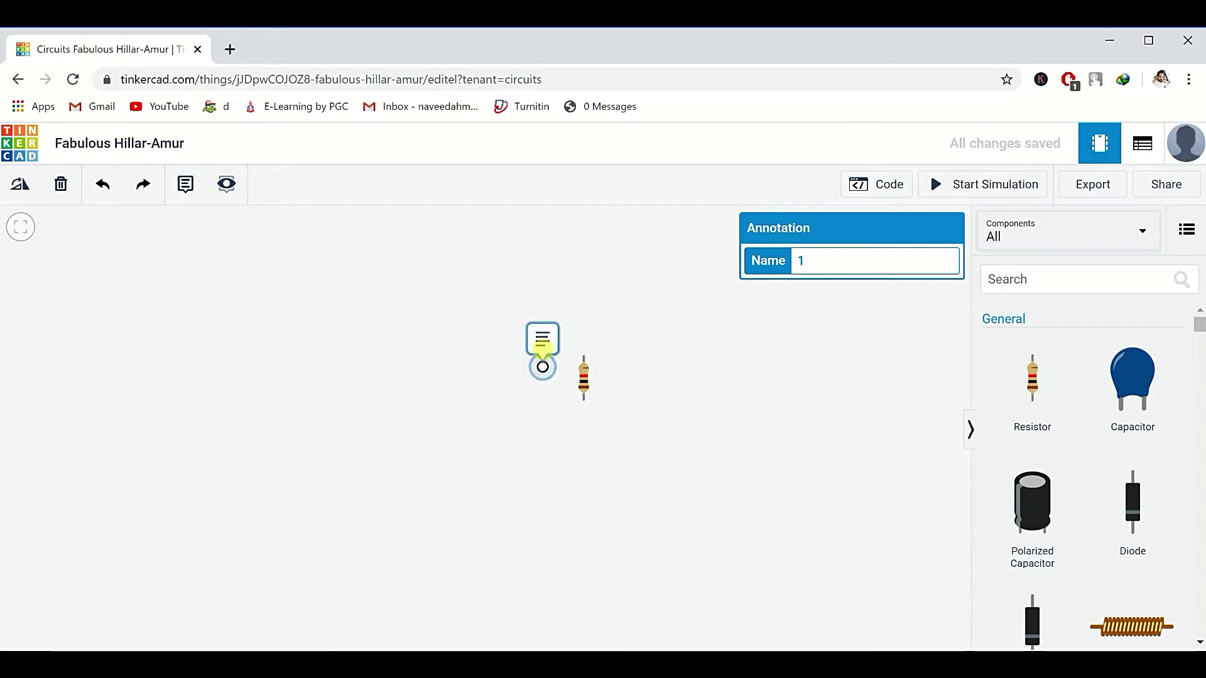
click(542, 344)
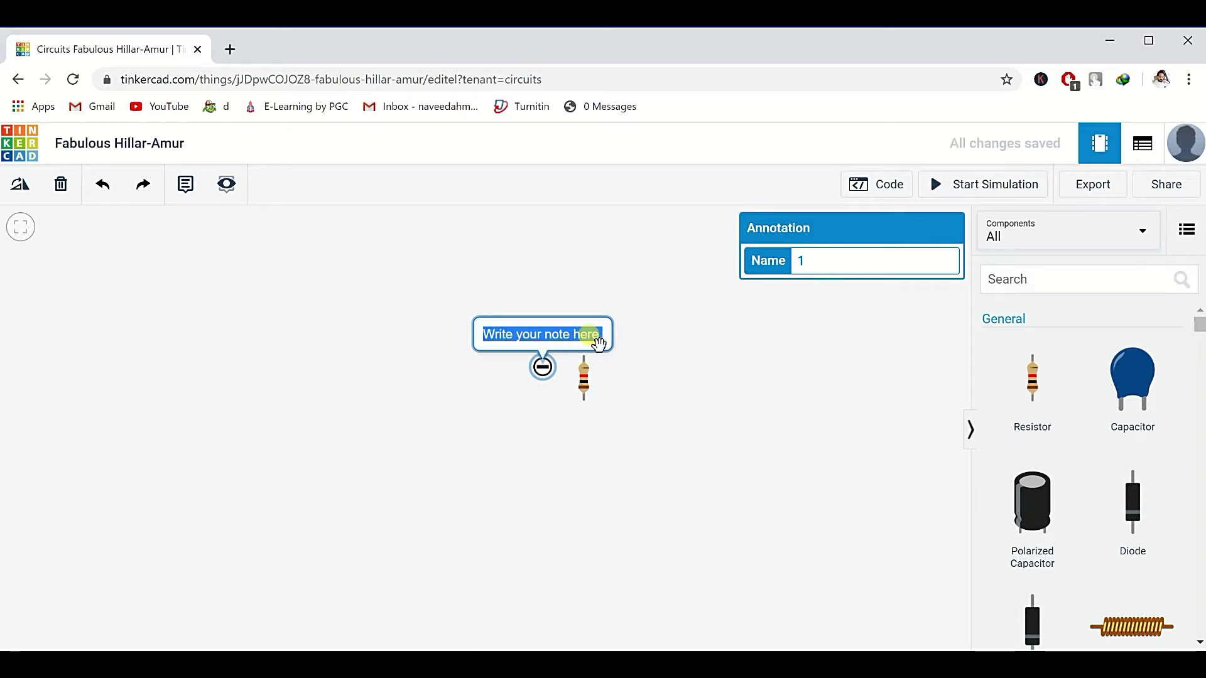
text(Resiste)
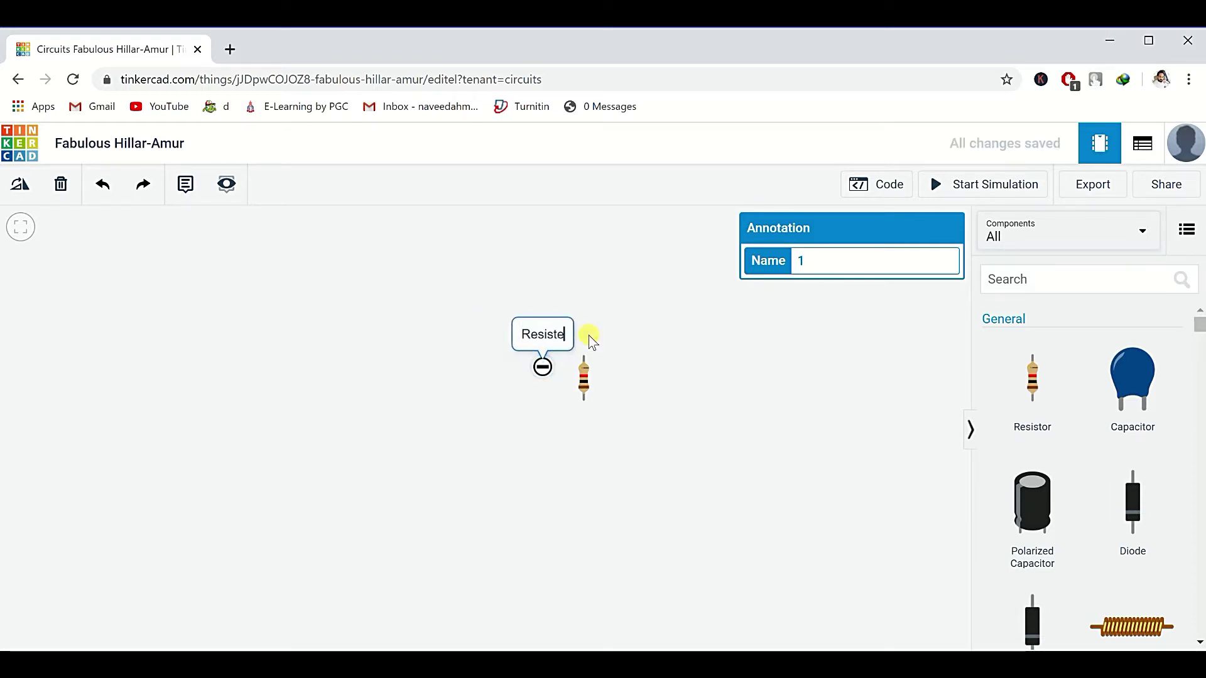
text(nt)
key(BackSpace)
key(BackSpace)
key(BackSpace)
text(or)
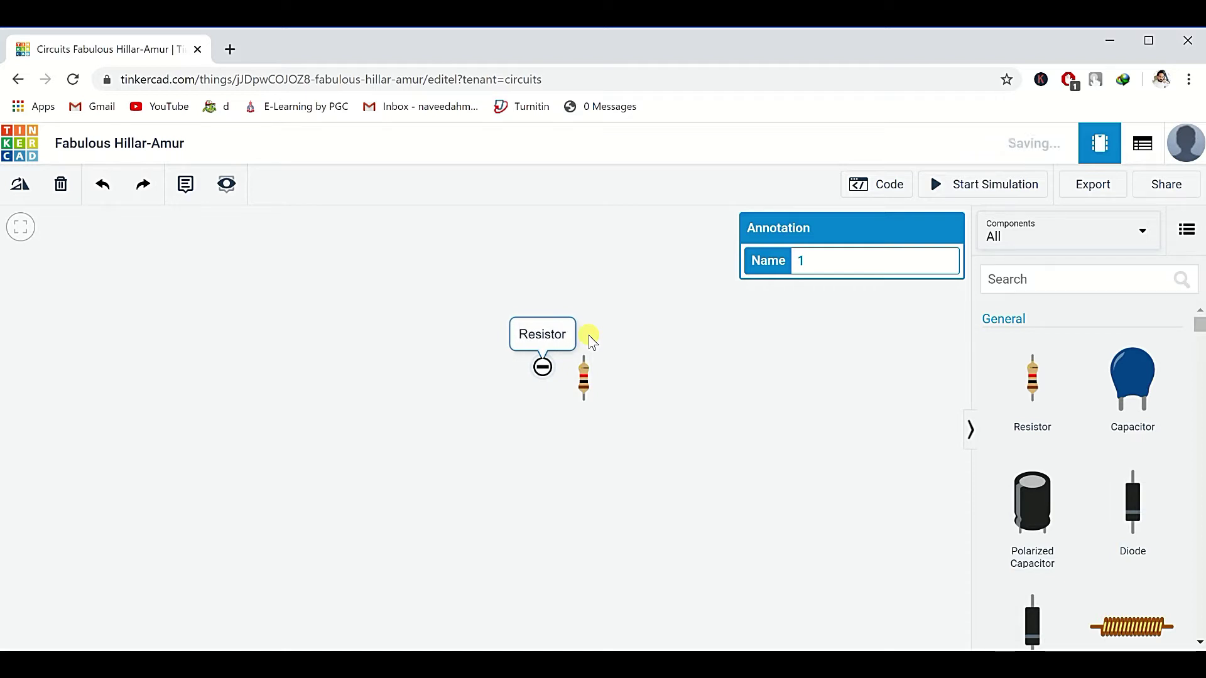
click(654, 336)
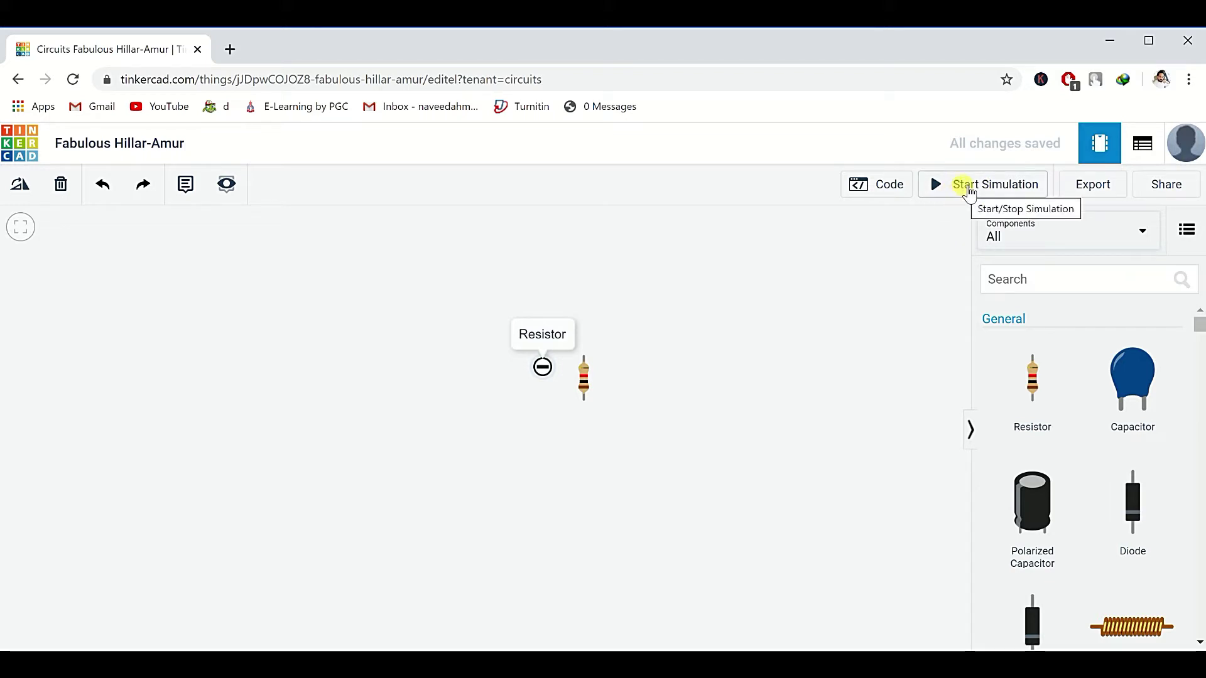
Delete the resistor and its 'Resistor' note from the canvas.
click(589, 392)
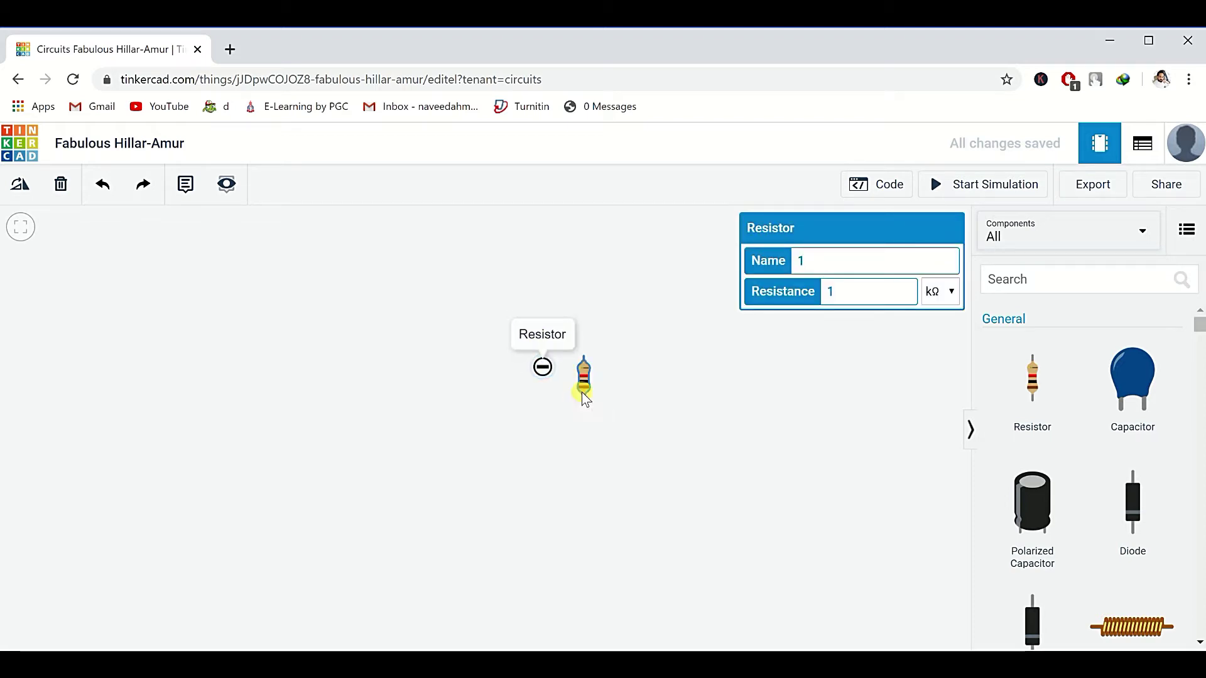
key(Delete)
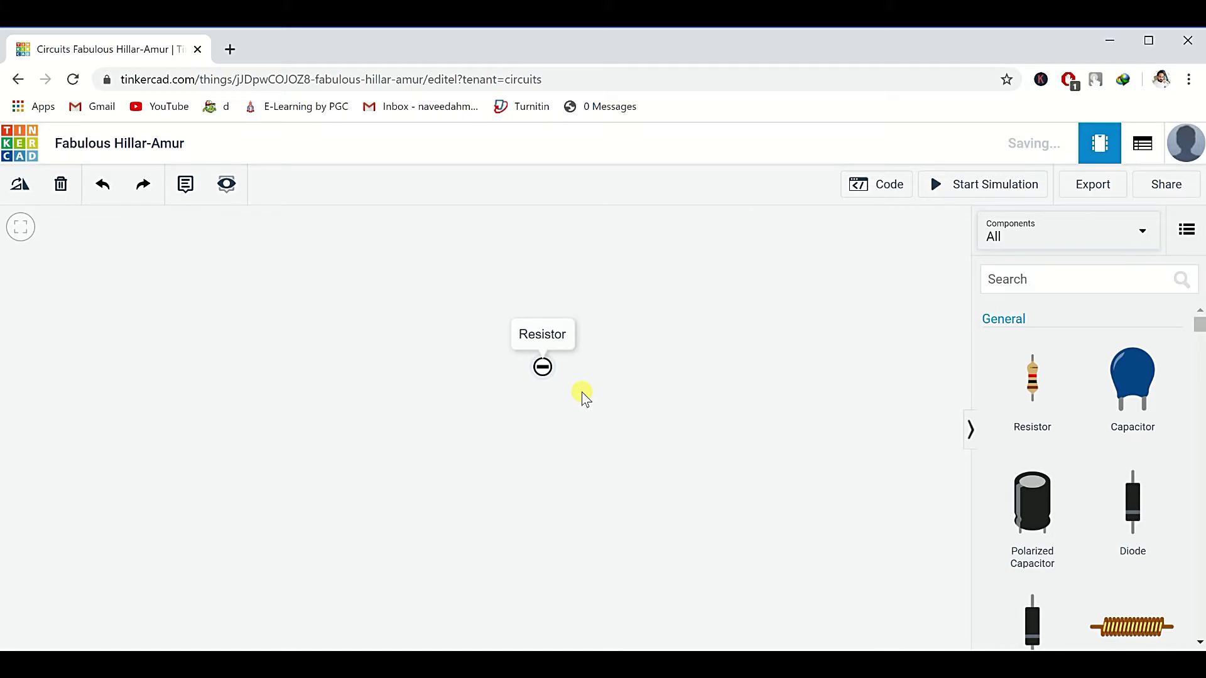
click(541, 366)
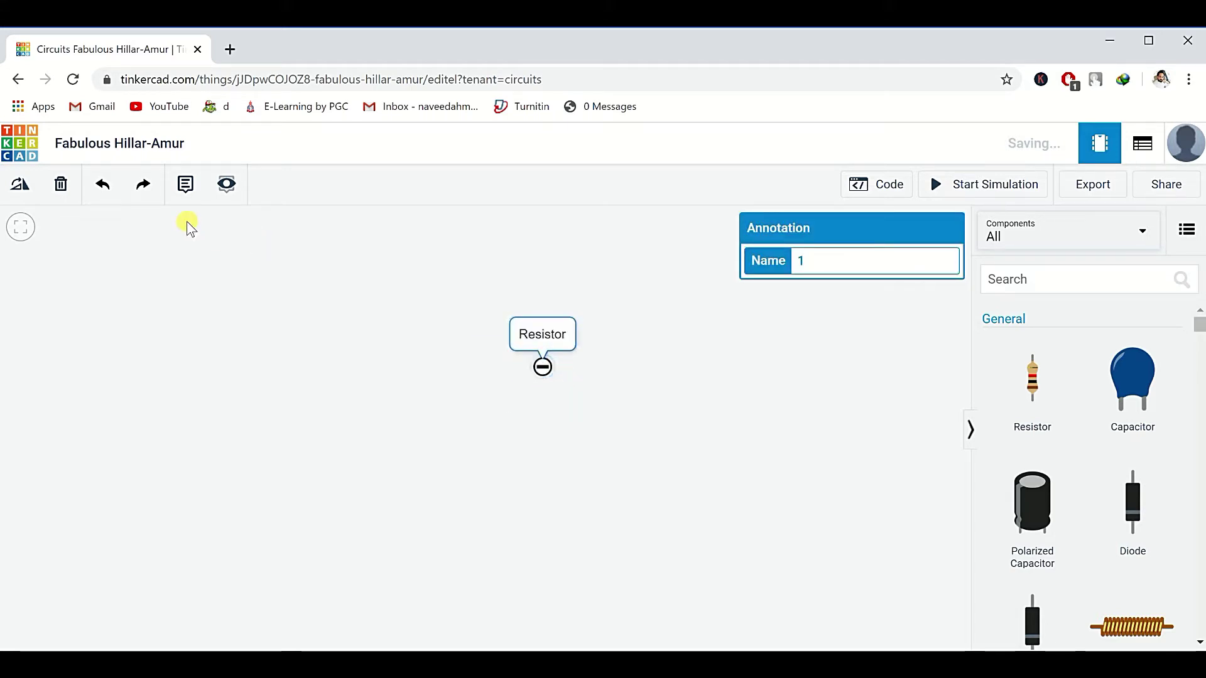
click(61, 188)
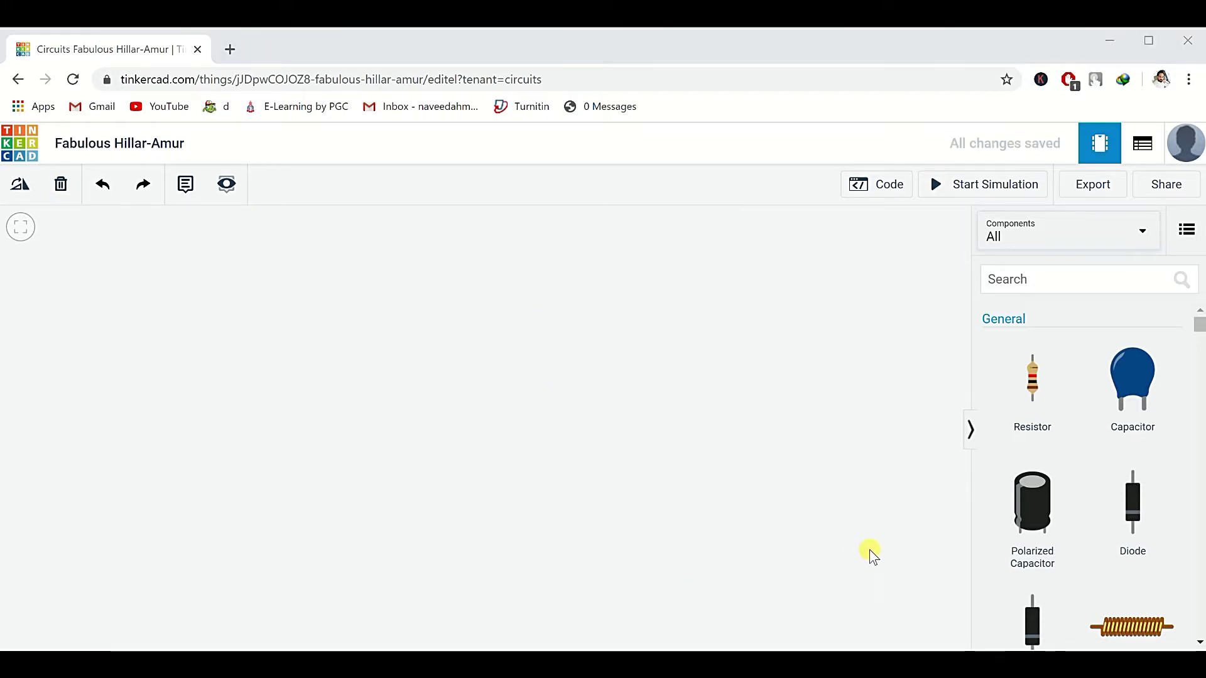
scroll(1067, 421, down, 1)
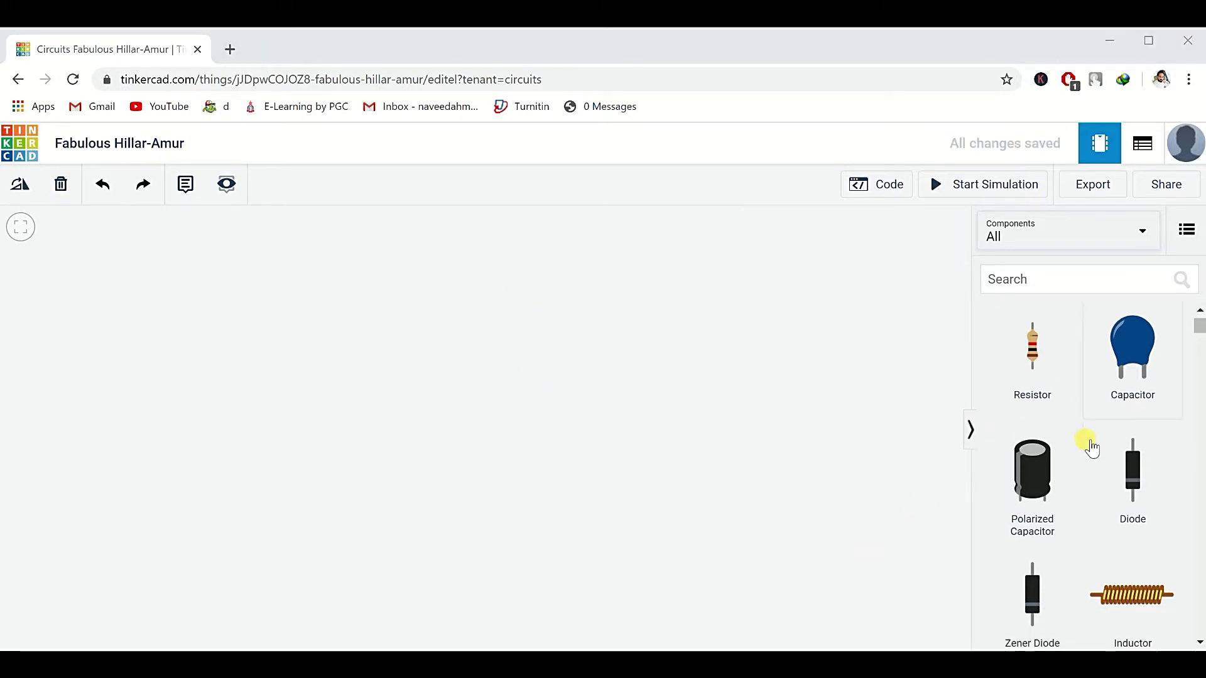
scroll(1085, 444, down, 5)
scroll(1085, 444, down, 5)
scroll(1092, 448, down, 5)
scroll(1091, 445, down, 1)
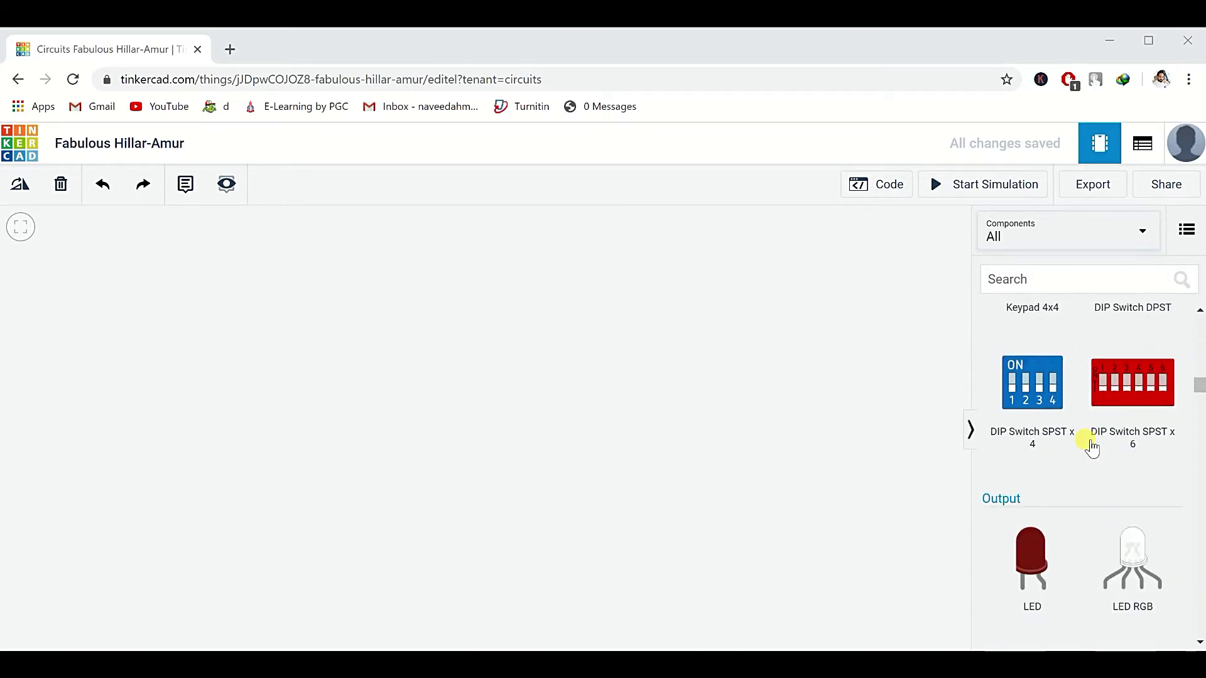
scroll(1091, 441, down, 3)
Place a red LED, a light bulb and a DC motor on the canvas.
drag(1034, 361, 353, 289)
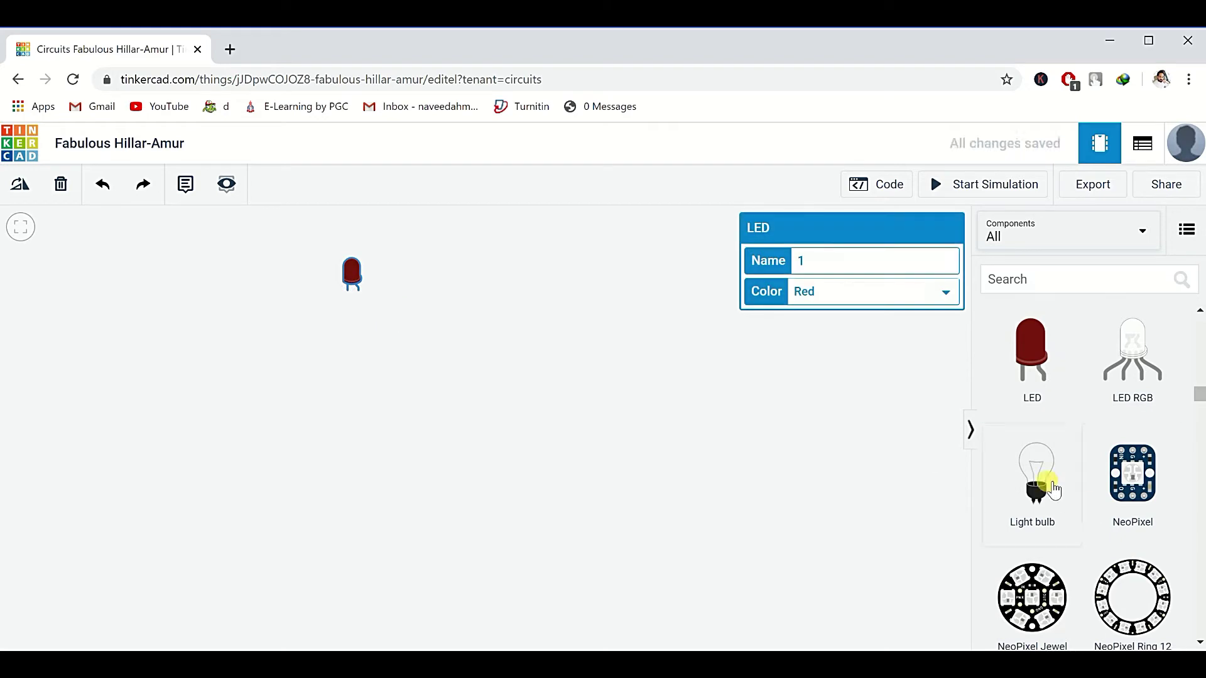
mouse_move(1034, 477)
mouse_down()
mouse_move(516, 308)
mouse_move(485, 342)
mouse_up()
scroll(1150, 477, down, 2)
scroll(1154, 484, down, 3)
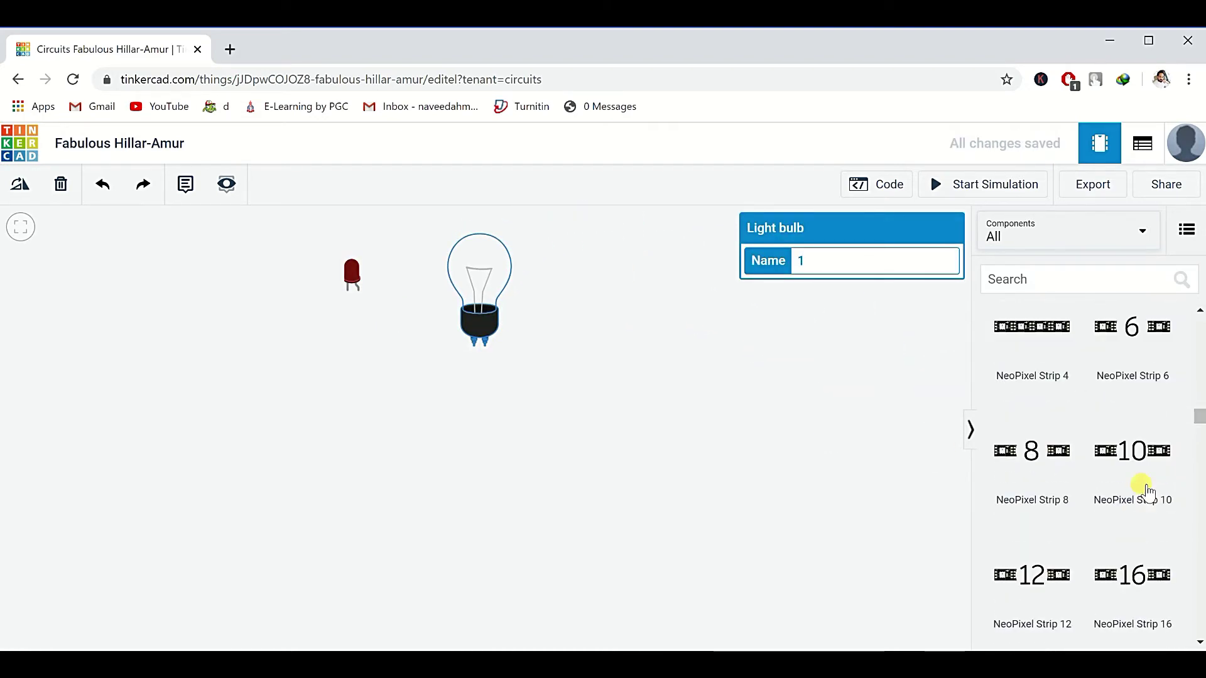
scroll(1139, 480, down, 3)
scroll(1139, 479, down, 2)
scroll(1074, 435, up, 3)
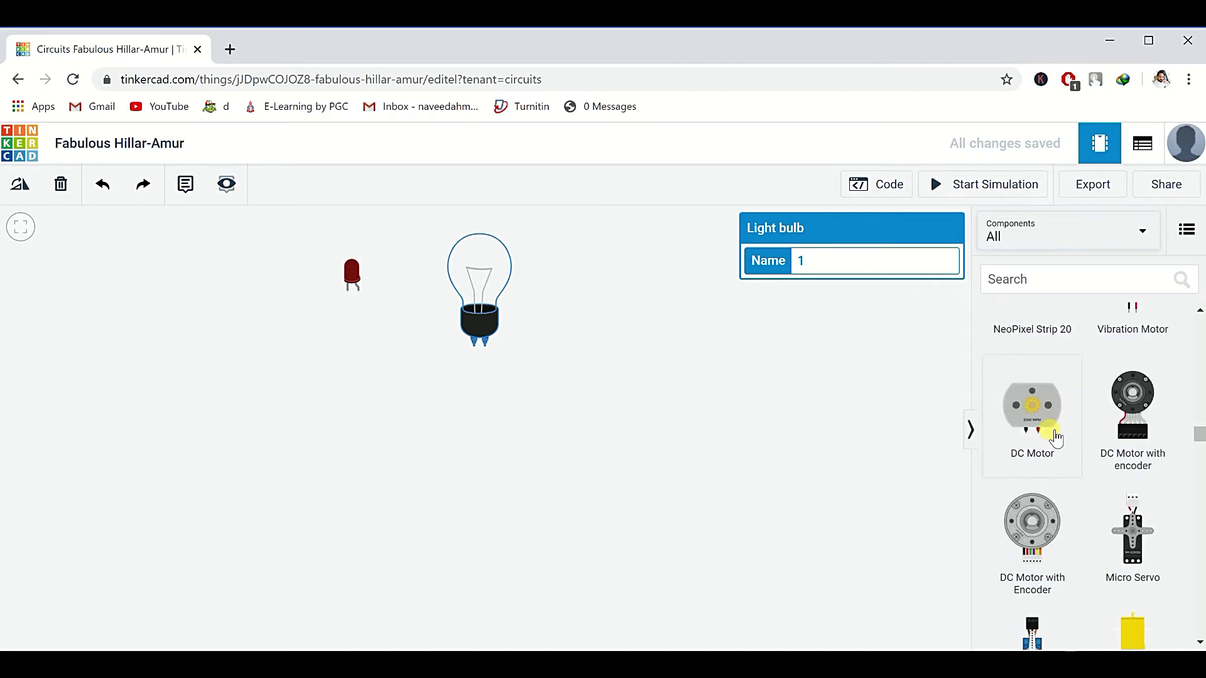
mouse_move(1048, 431)
mouse_down()
mouse_move(640, 332)
mouse_move(669, 350)
mouse_up()
Add a 9V battery and a DIP Switch SPST x 4 to the canvas.
scroll(1131, 484, down, 3)
scroll(1127, 494, down, 3)
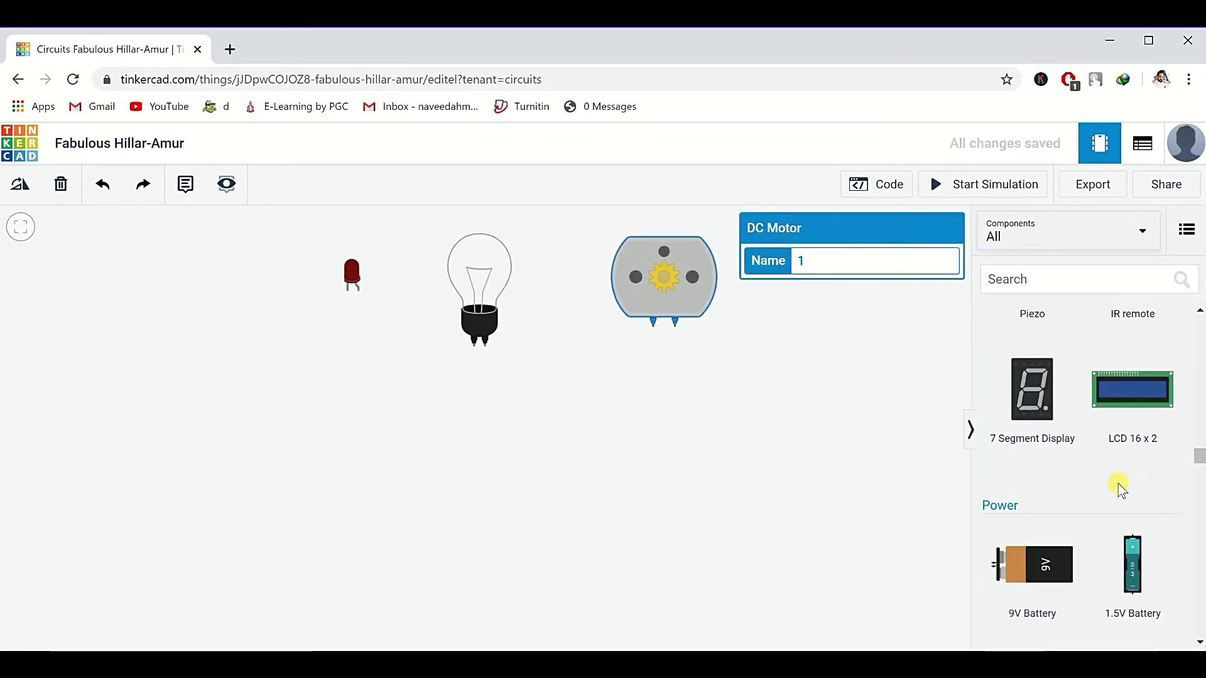
mouse_move(1050, 572)
mouse_down()
mouse_move(593, 575)
mouse_move(628, 571)
mouse_up()
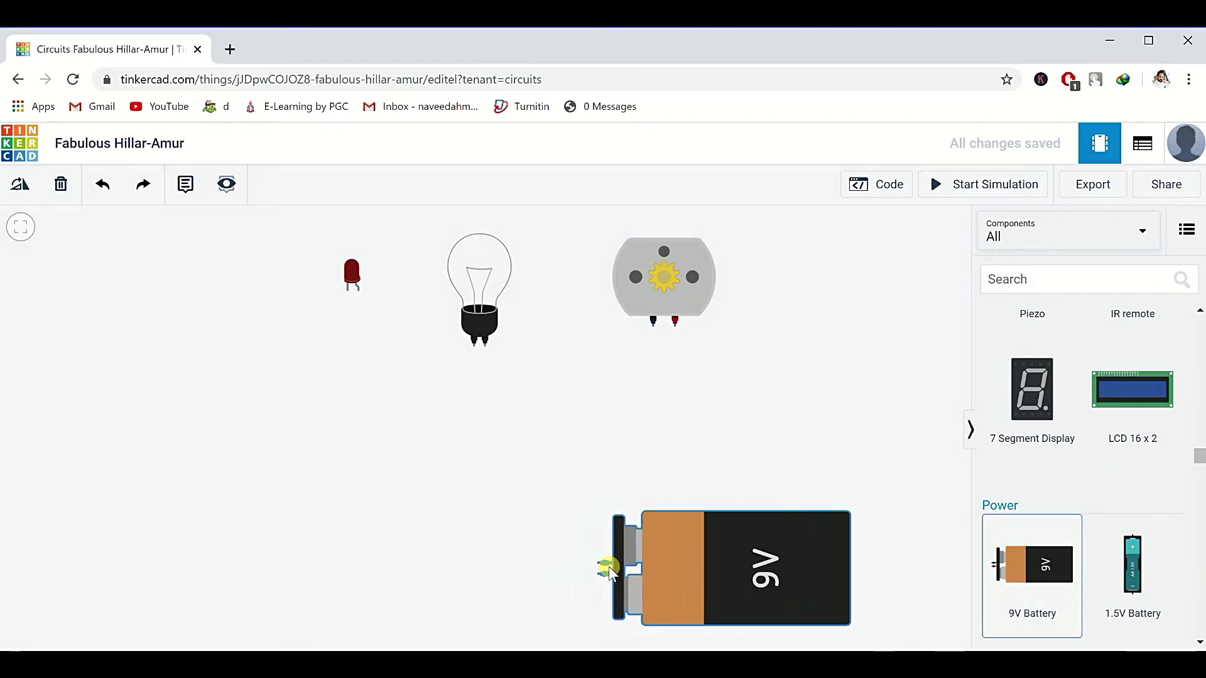
scroll(1134, 537, up, 3)
scroll(1134, 537, down, 1)
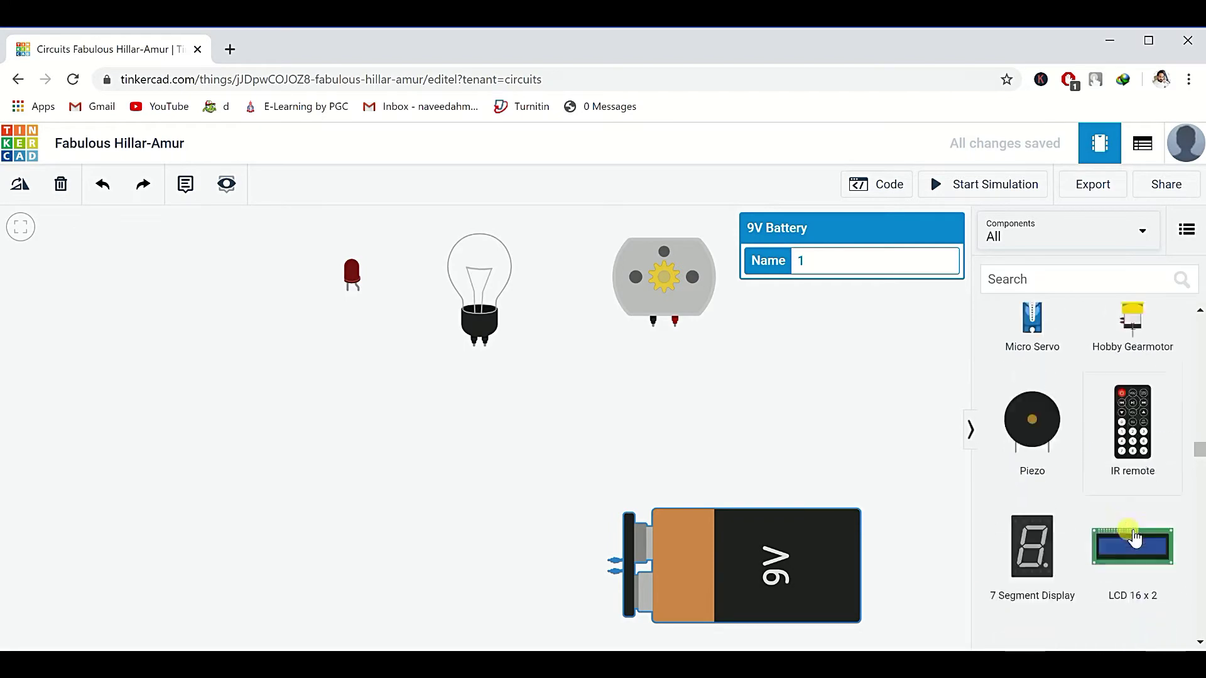
scroll(1134, 537, up, 1)
scroll(1134, 537, up, 2)
scroll(1134, 537, up, 2)
scroll(1134, 537, up, 3)
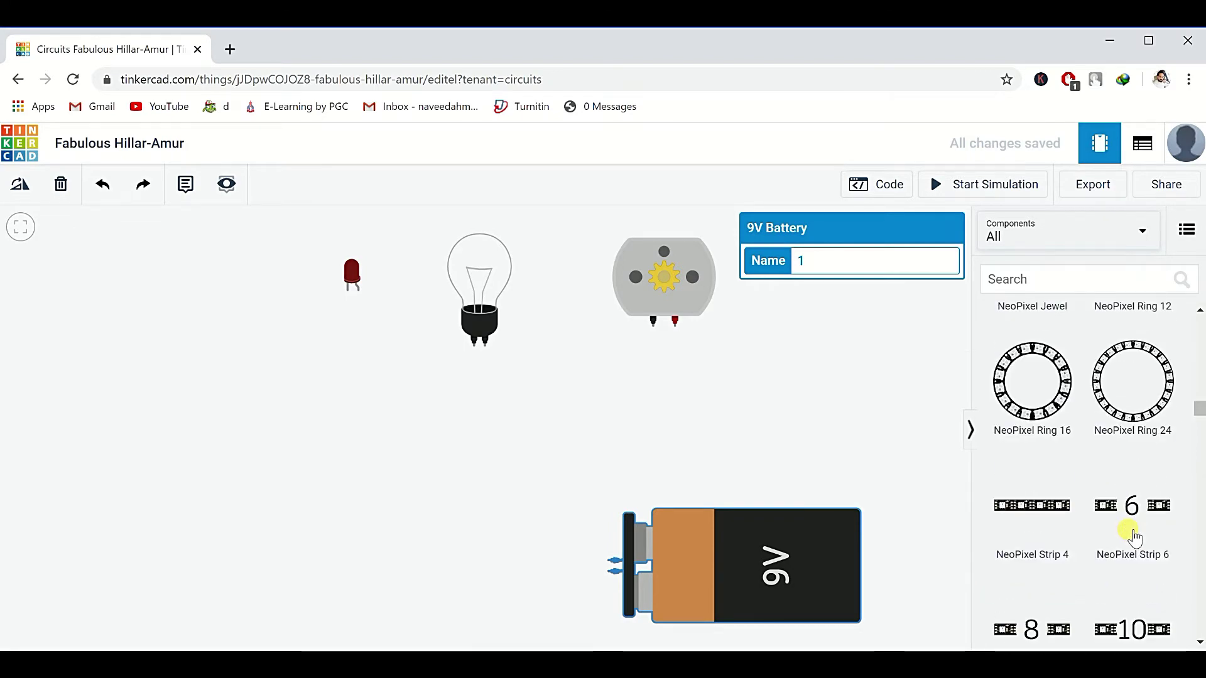
scroll(1130, 531, up, 3)
scroll(1131, 539, up, 5)
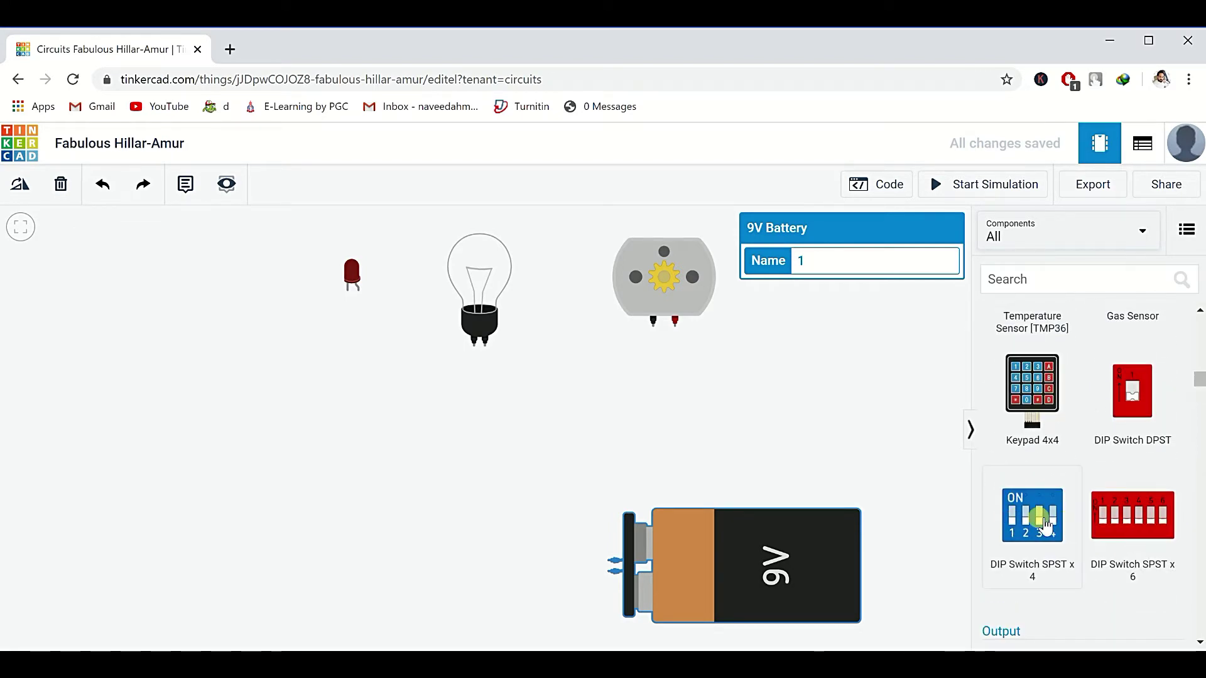
mouse_move(1071, 530)
mouse_down()
mouse_move(485, 457)
mouse_move(427, 492)
mouse_up()
Move the 9V battery up and right, and shift the DIP switch and LED slightly down.
click(534, 454)
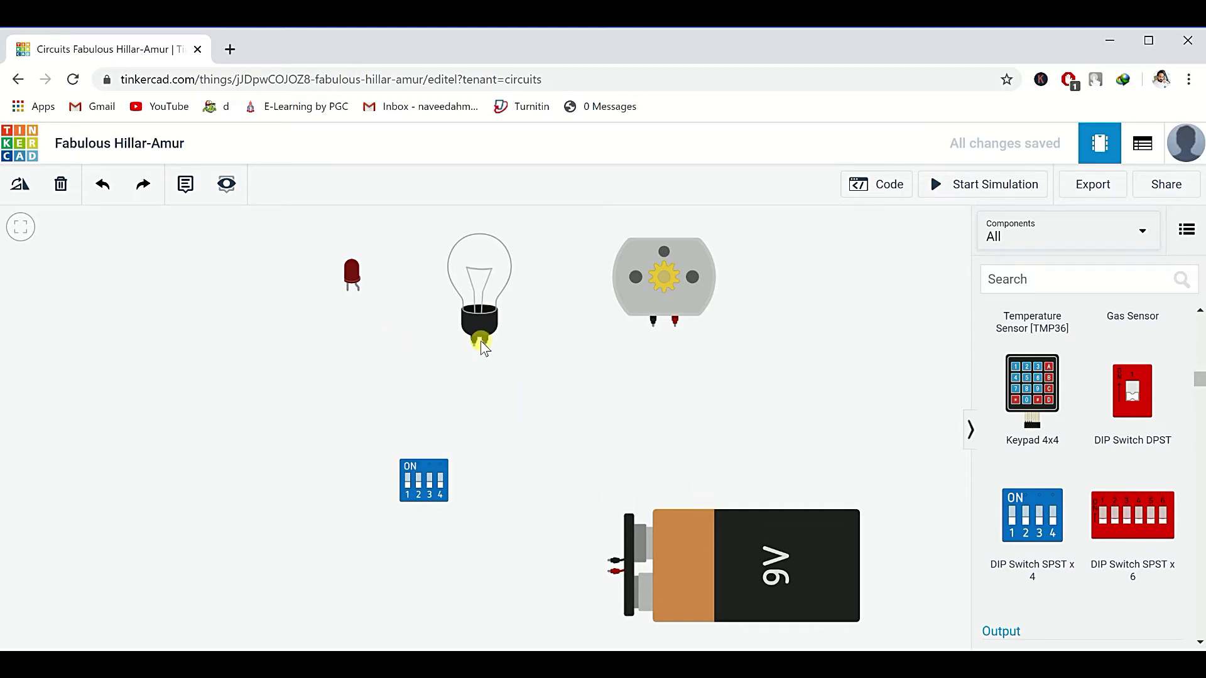
click(711, 522)
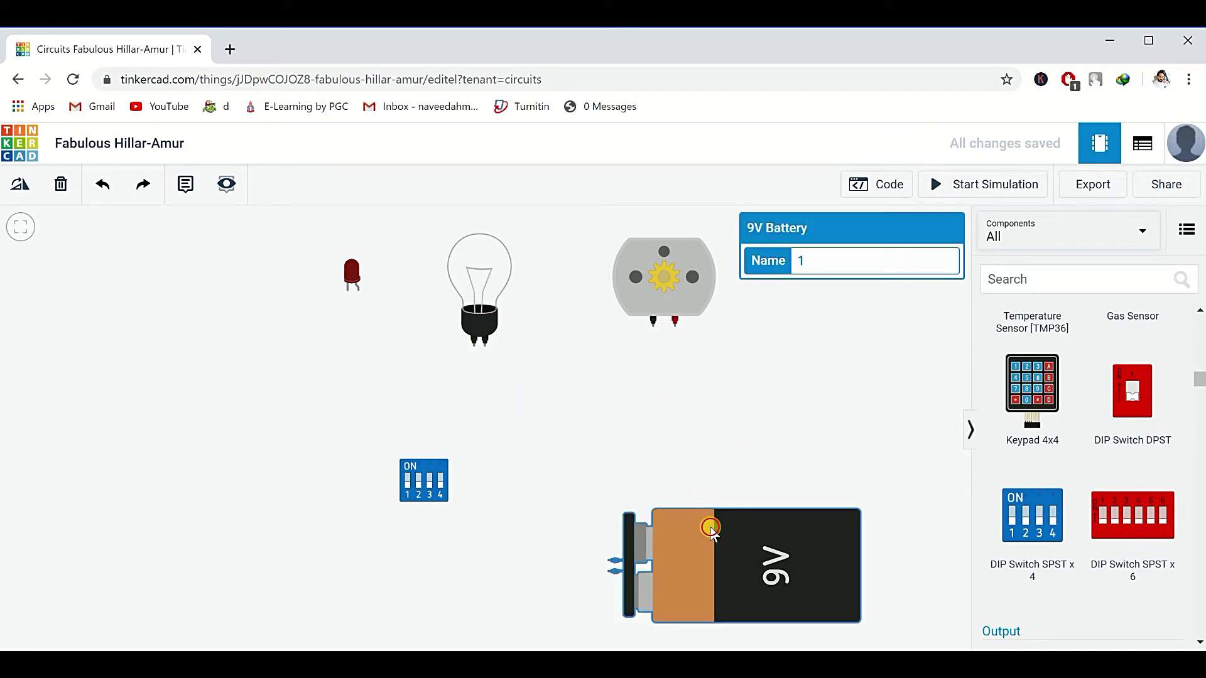
mouse_move(710, 522)
mouse_down()
mouse_move(705, 514)
mouse_move(778, 477)
mouse_move(779, 500)
mouse_up()
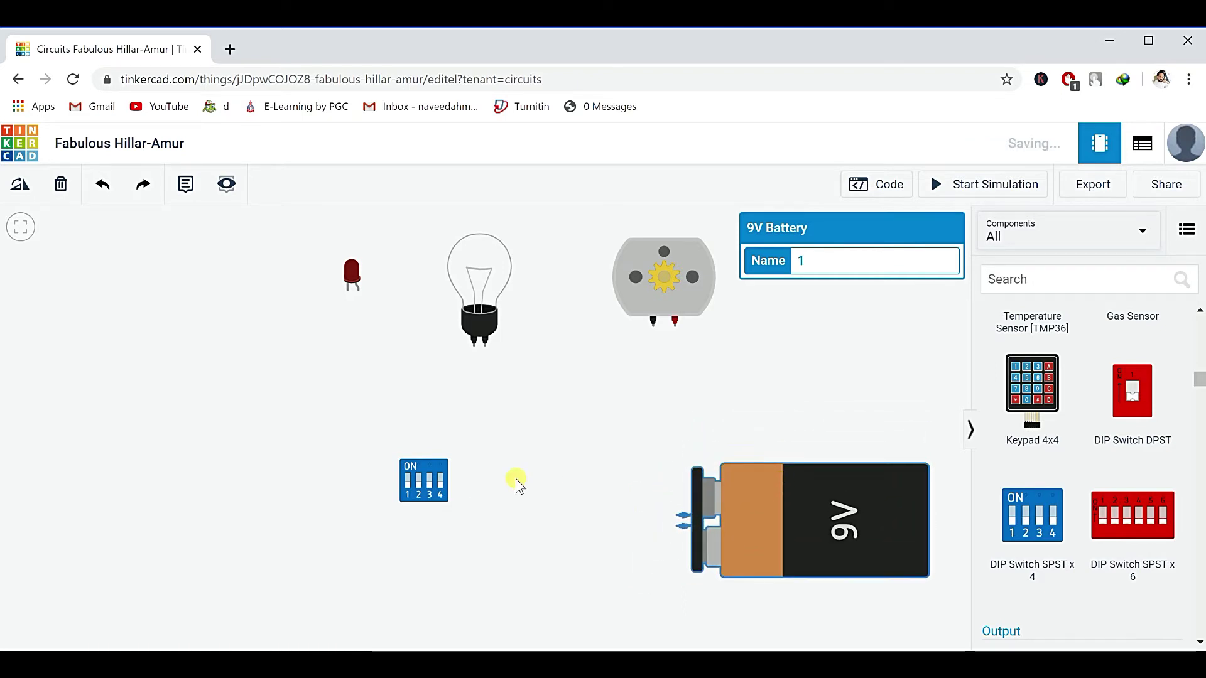
drag(400, 474, 465, 526)
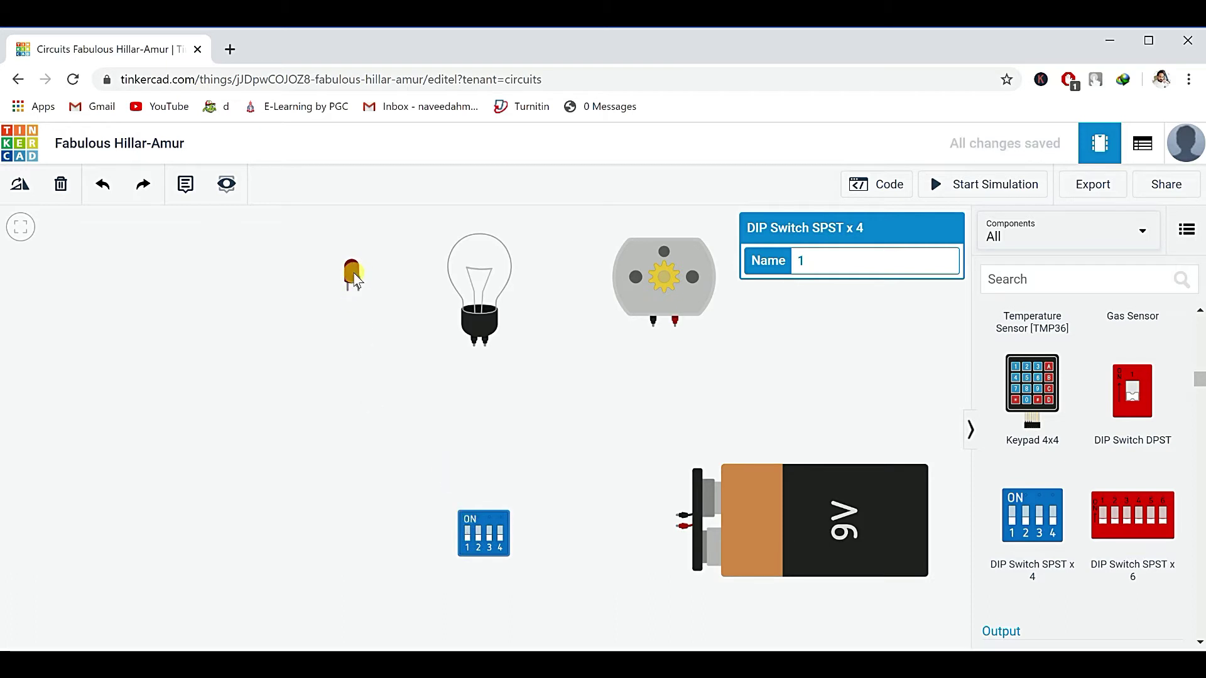
drag(353, 277, 354, 311)
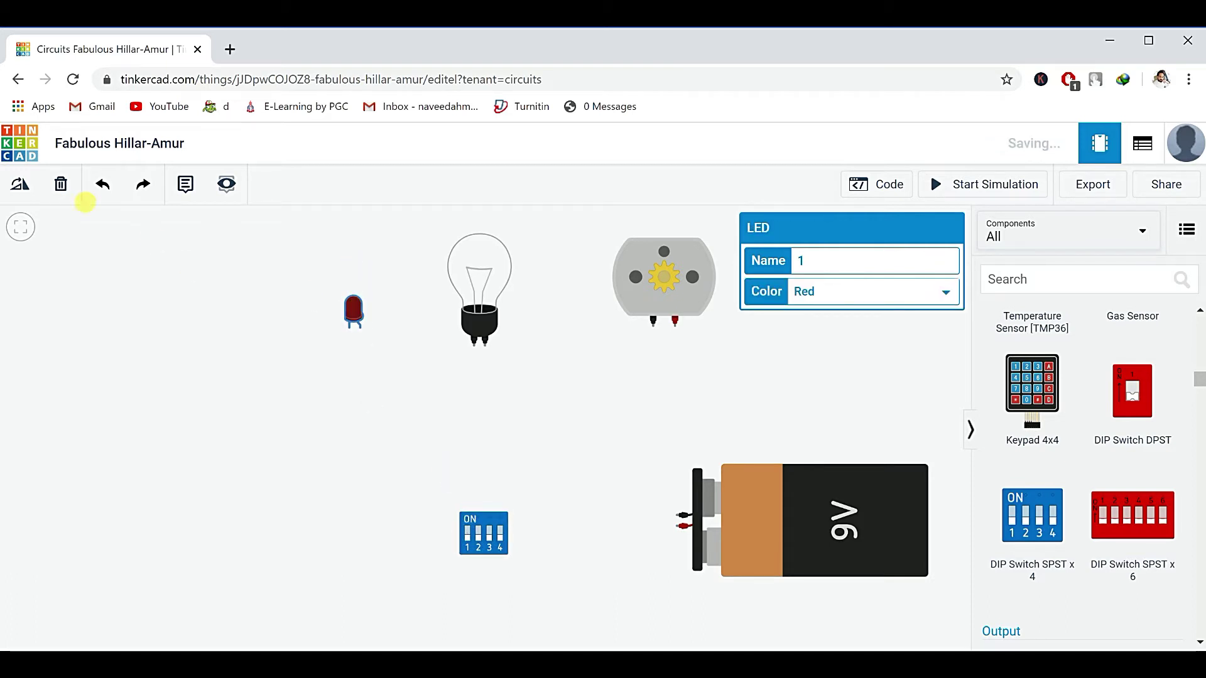
Wire battery positive to motor Terminal 2, battery negative to DIP pin 4A, pin 4B to motor Terminal 1.
click(681, 525)
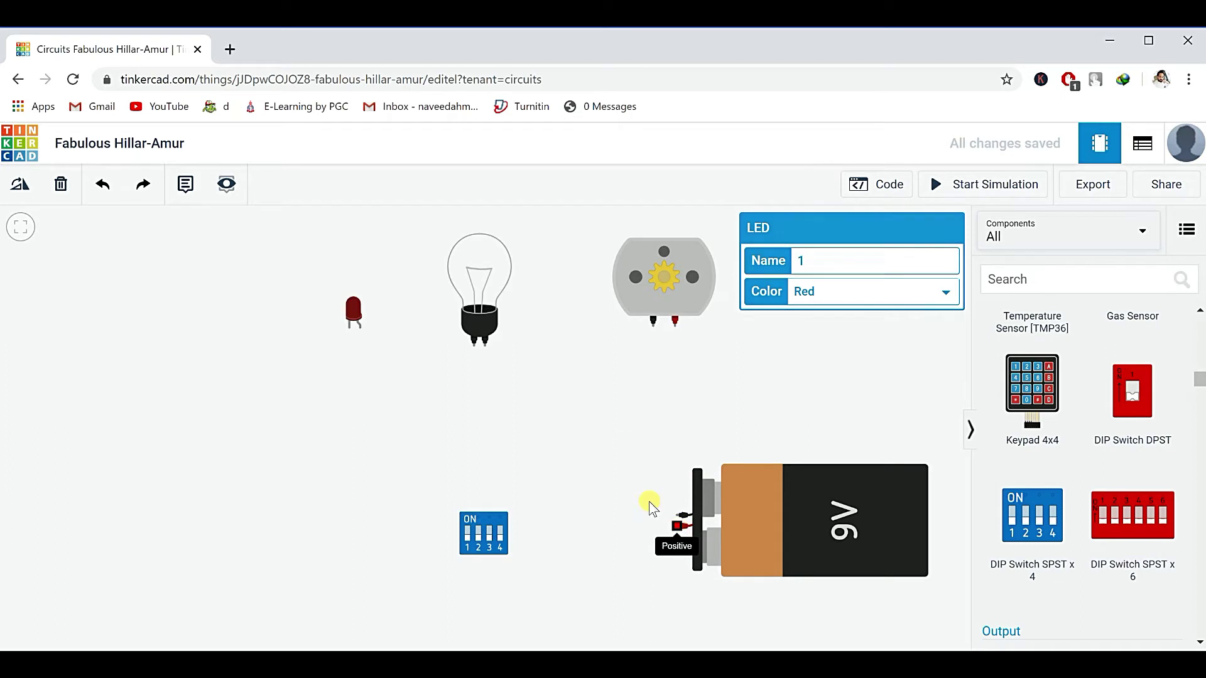
click(675, 322)
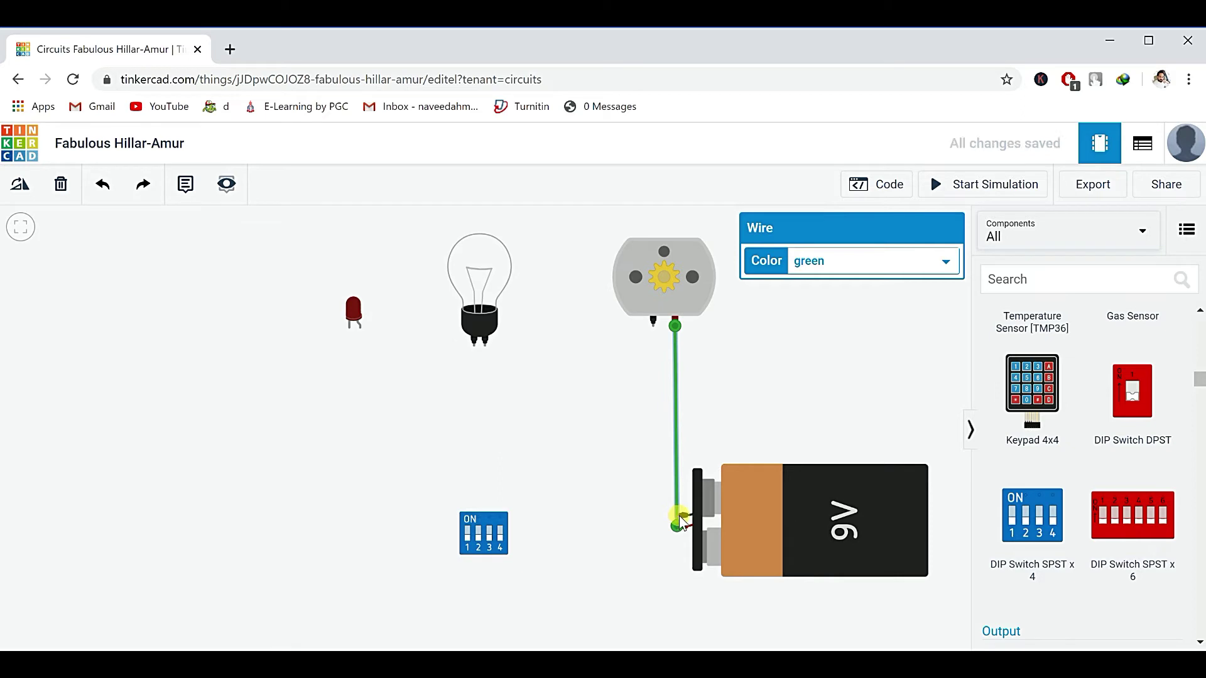
click(589, 532)
click(679, 515)
click(499, 550)
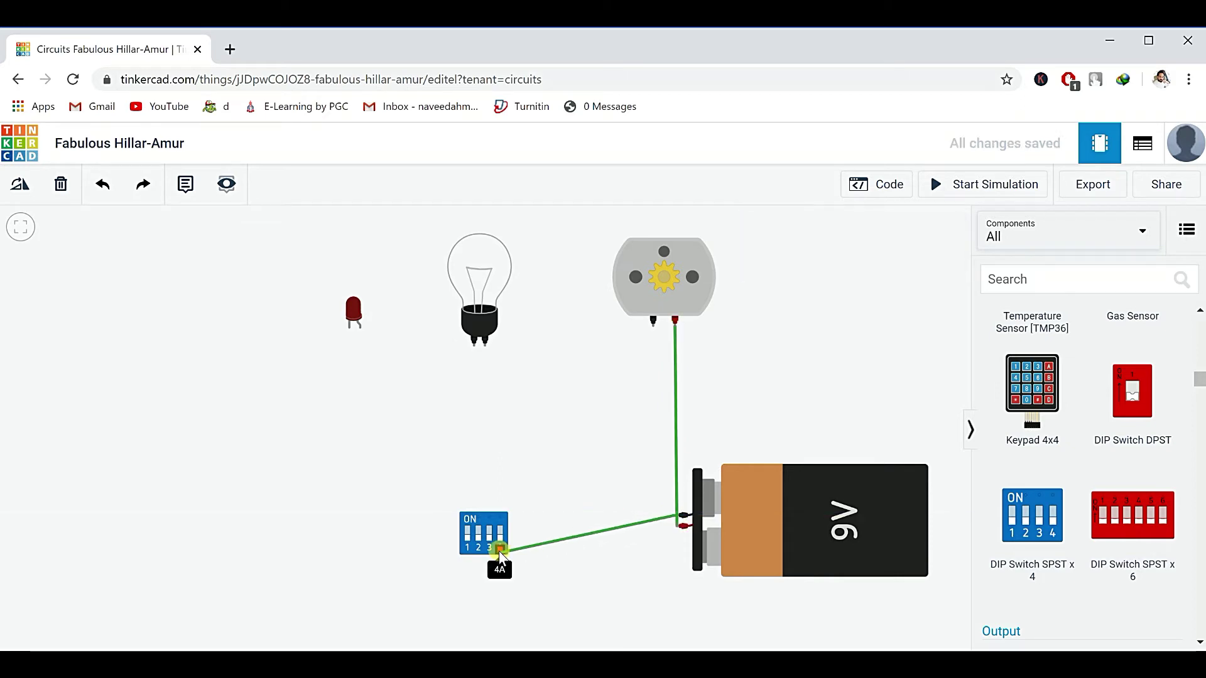
click(499, 517)
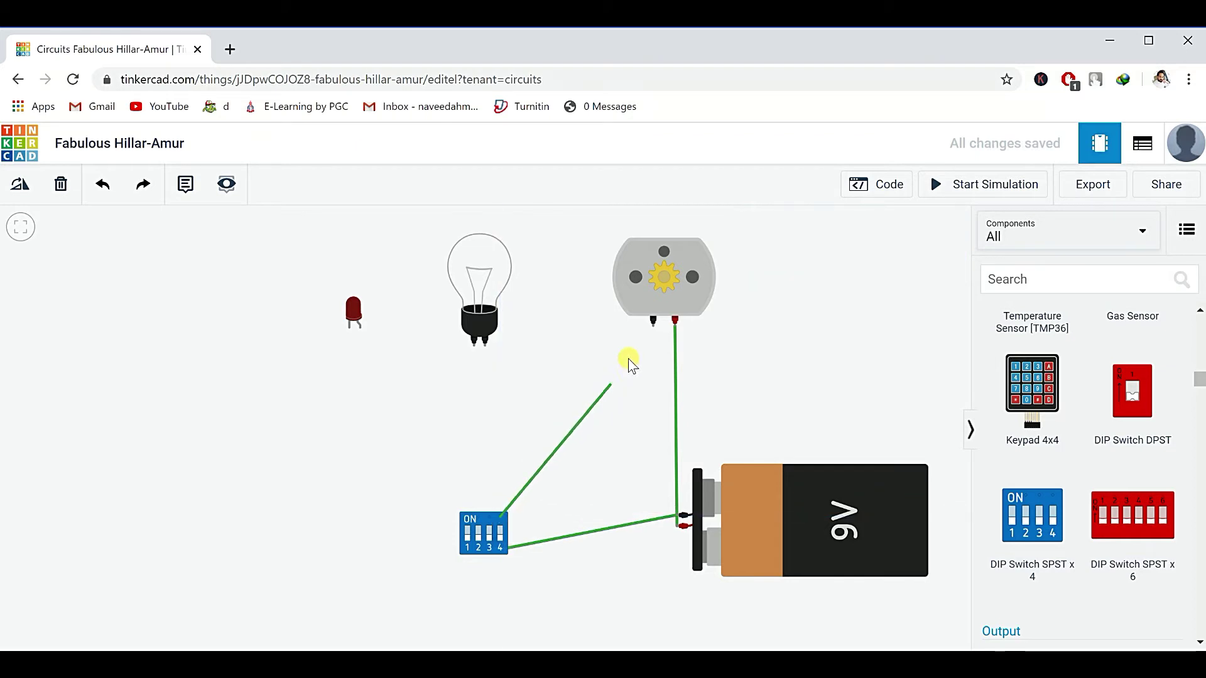
click(654, 327)
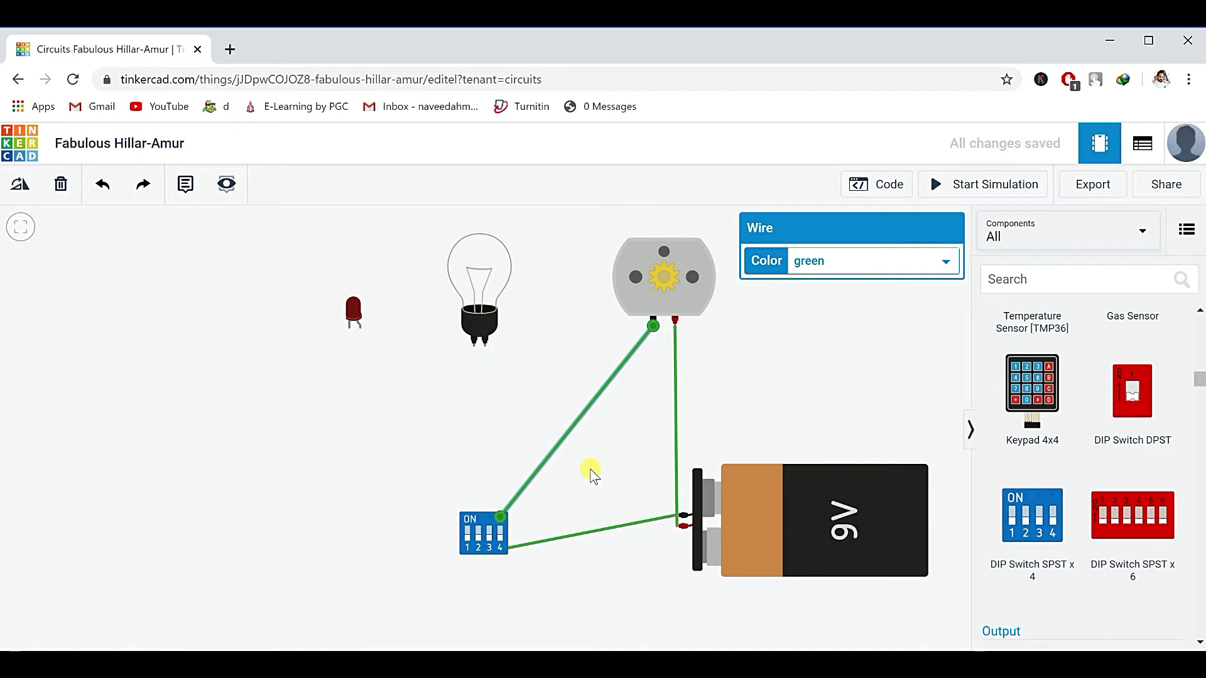
Wire battery positive to bulb Terminal 2, and battery negative through a DIP switch pin to bulb Terminal 1.
click(681, 527)
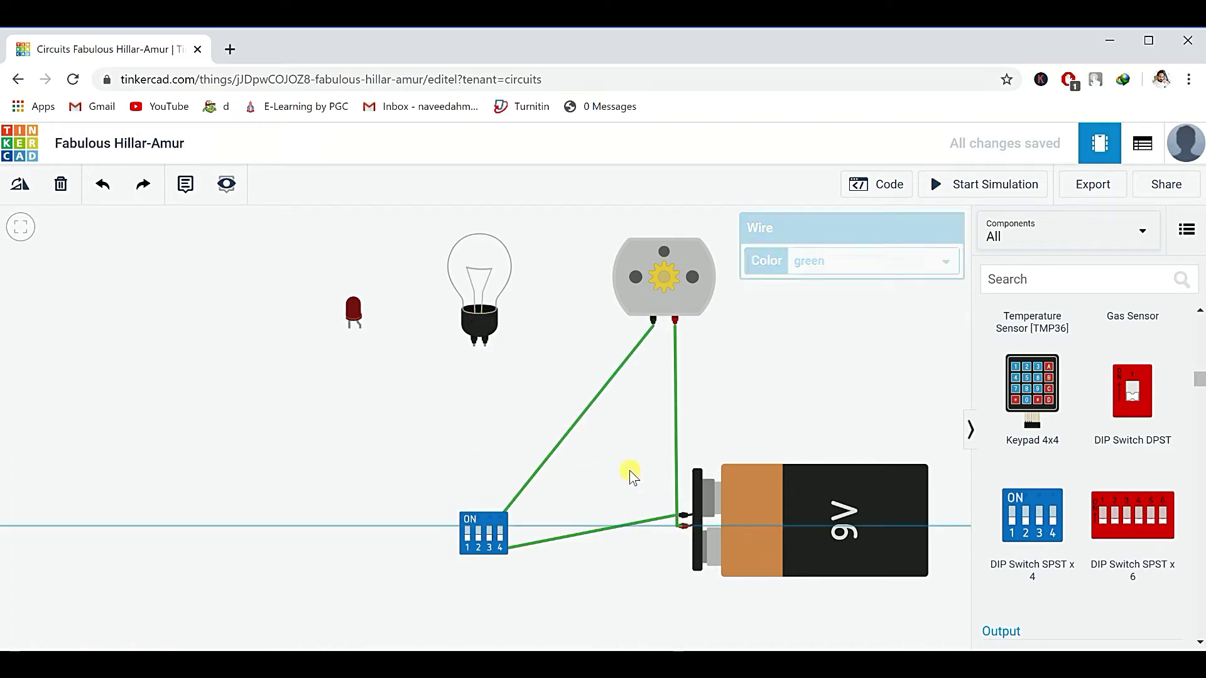
click(484, 346)
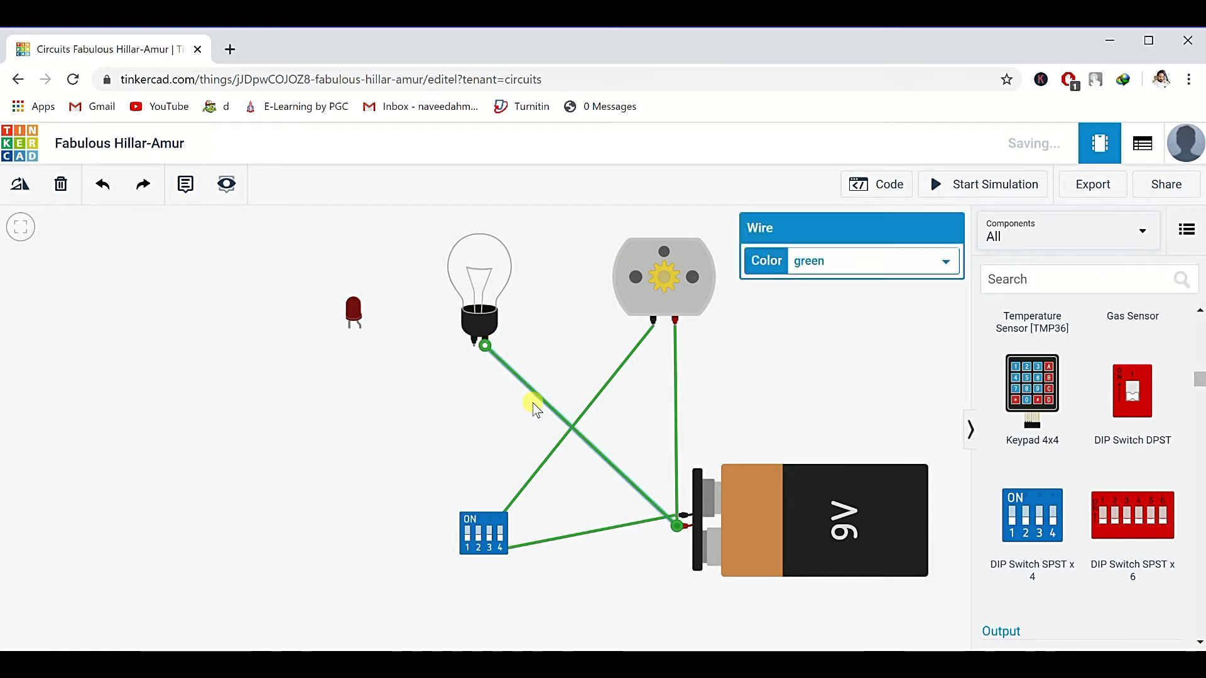
click(680, 516)
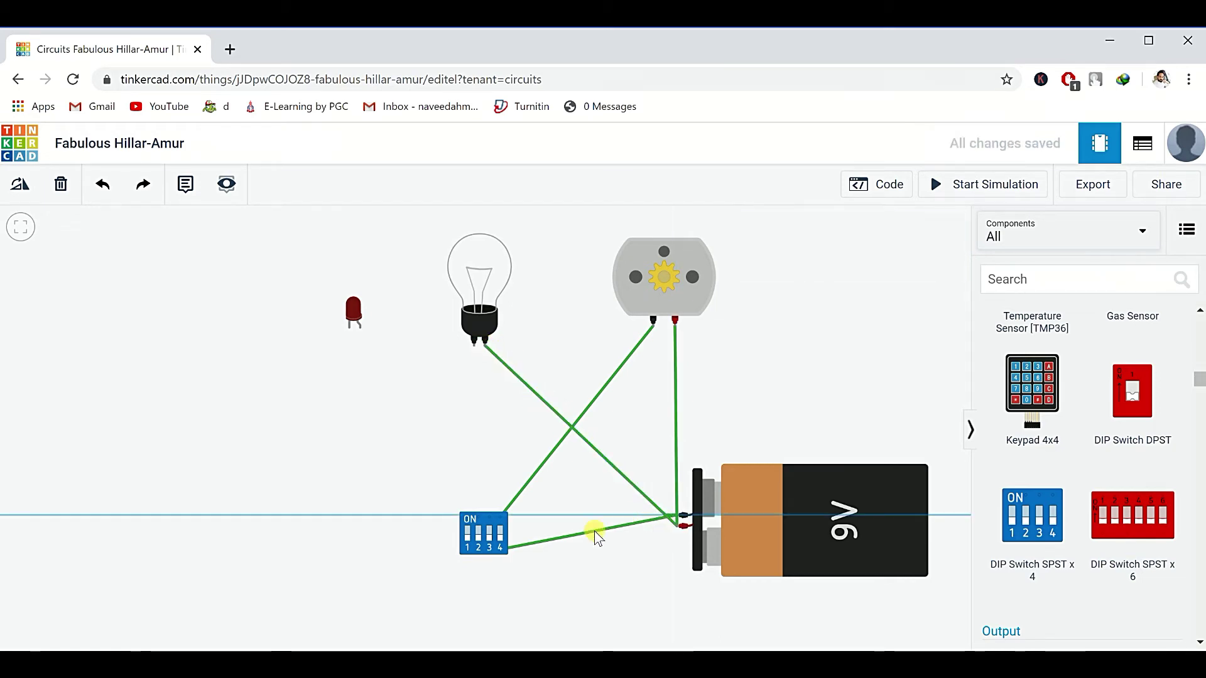
click(490, 551)
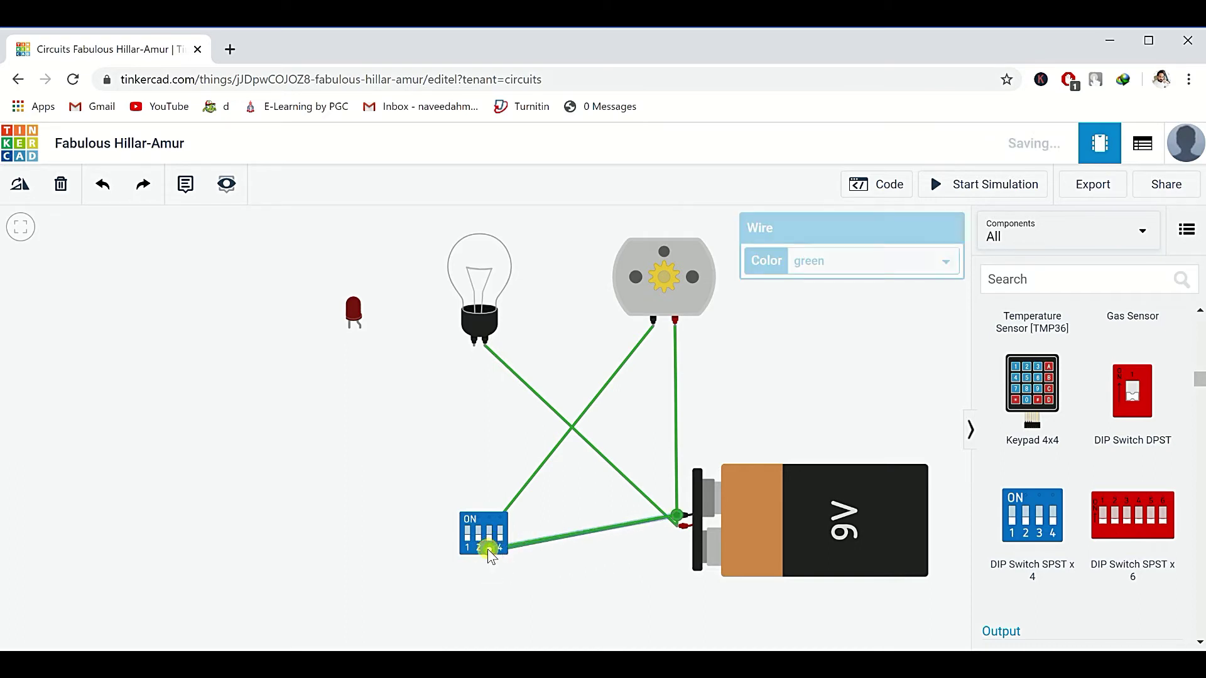
click(490, 510)
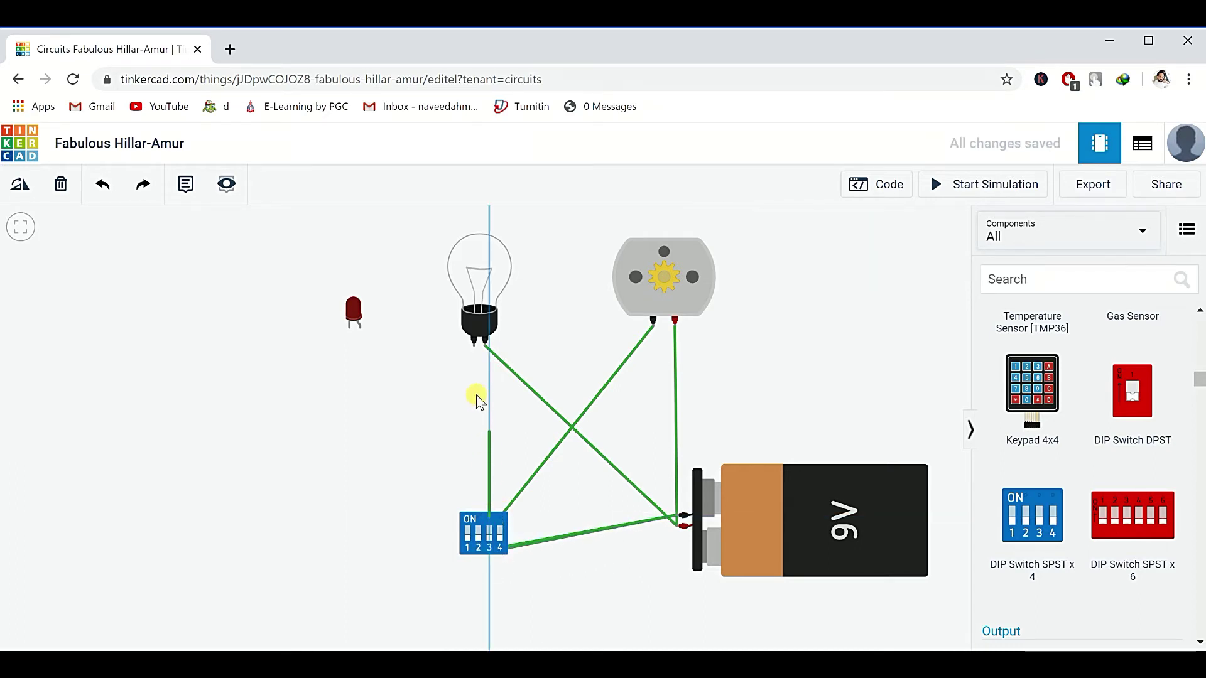
click(475, 346)
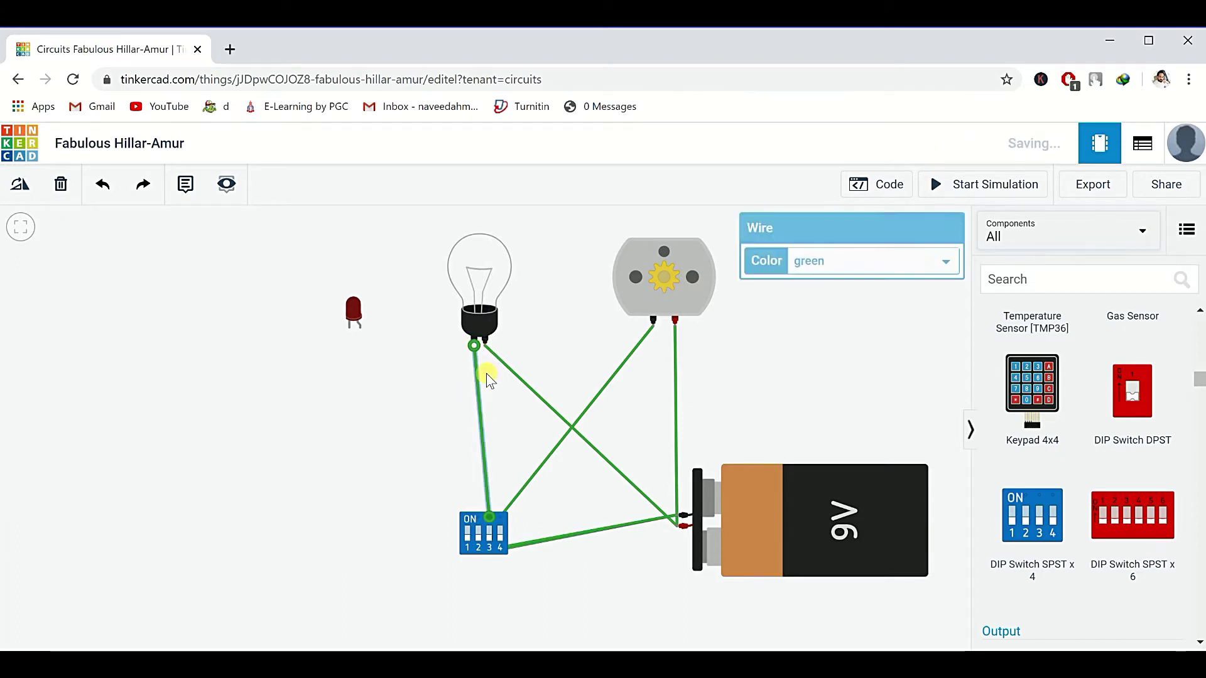
click(678, 525)
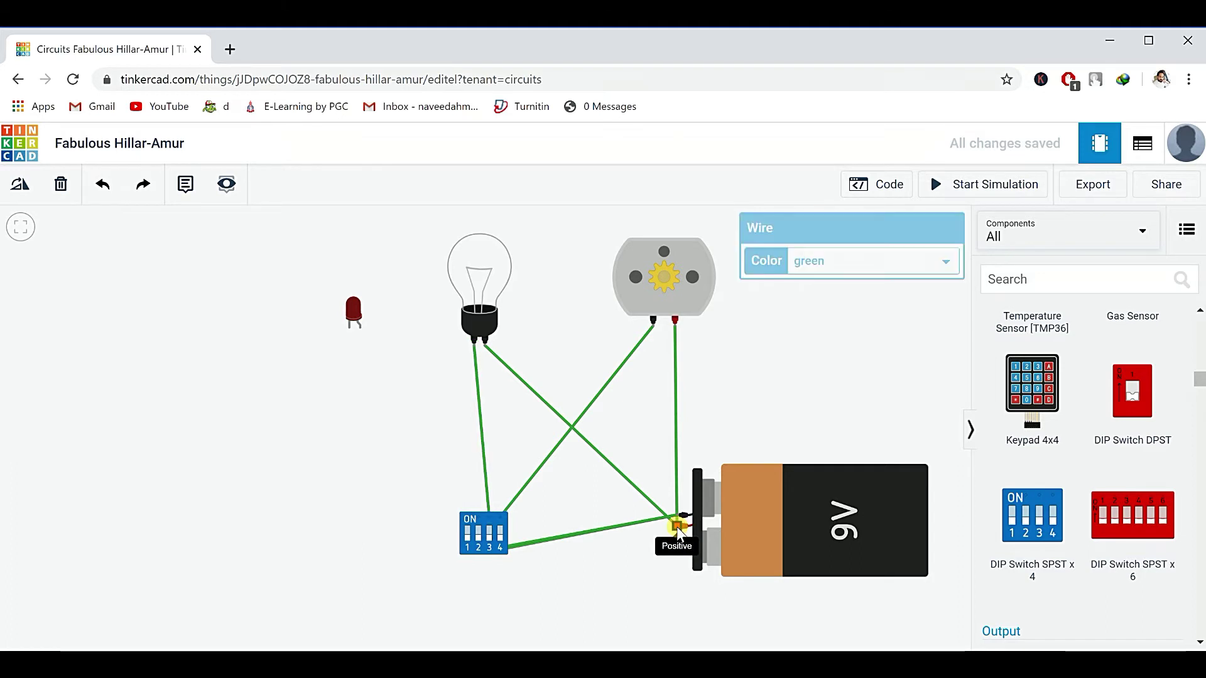
End the battery wire at the LED anode, then wire battery to DIP pin 2A and pin 2B to the LED cathode.
click(358, 329)
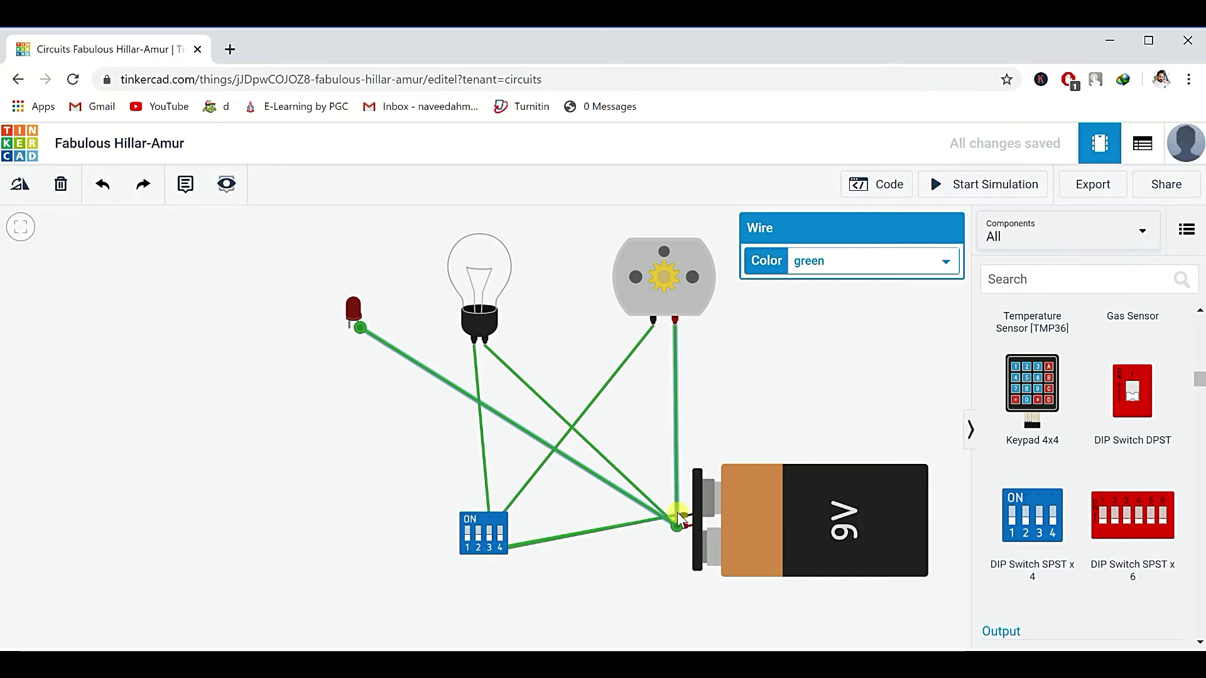
click(679, 518)
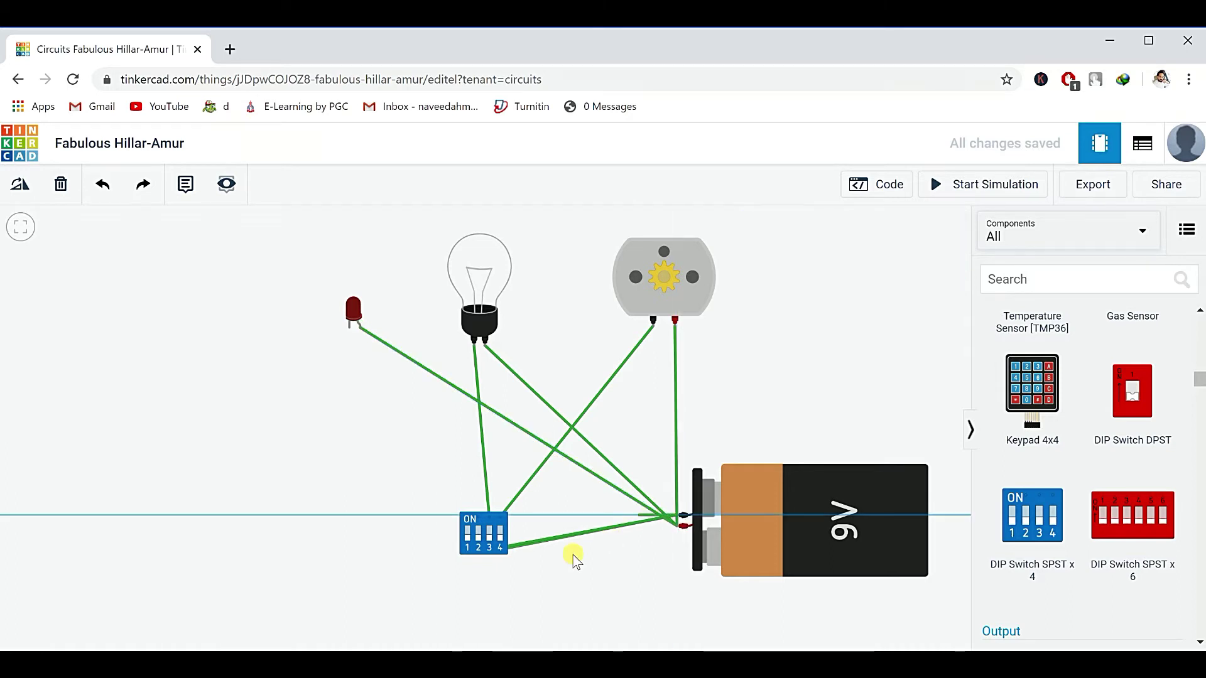
click(478, 552)
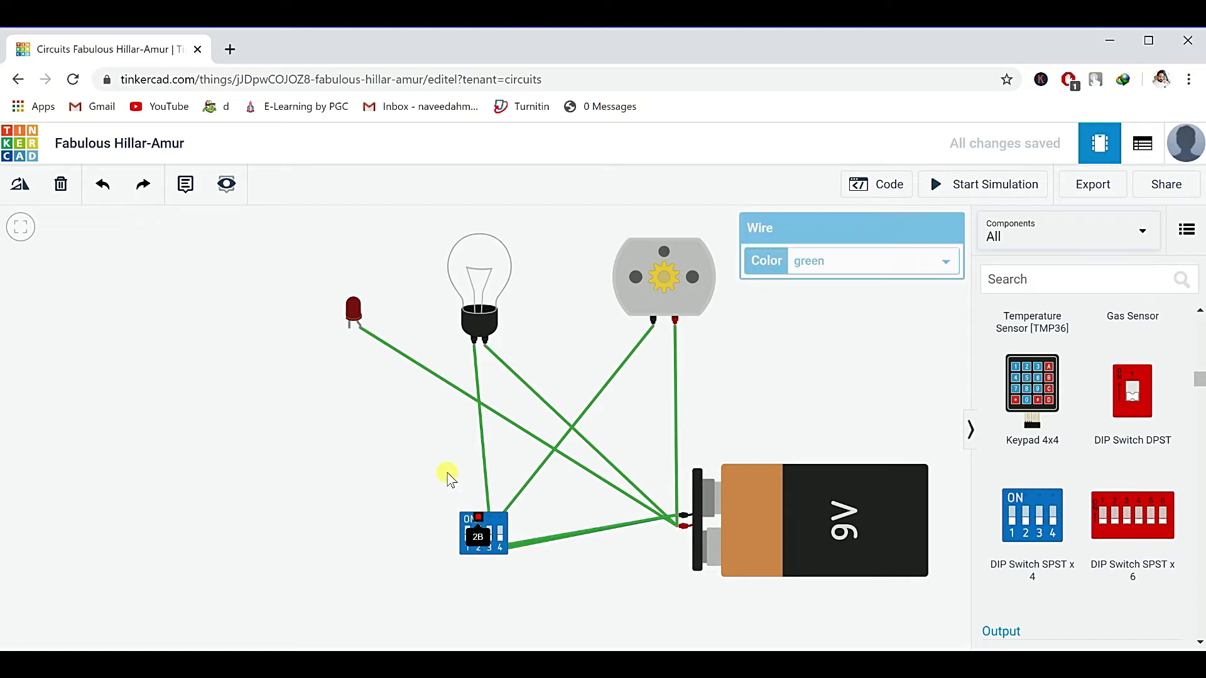
click(478, 515)
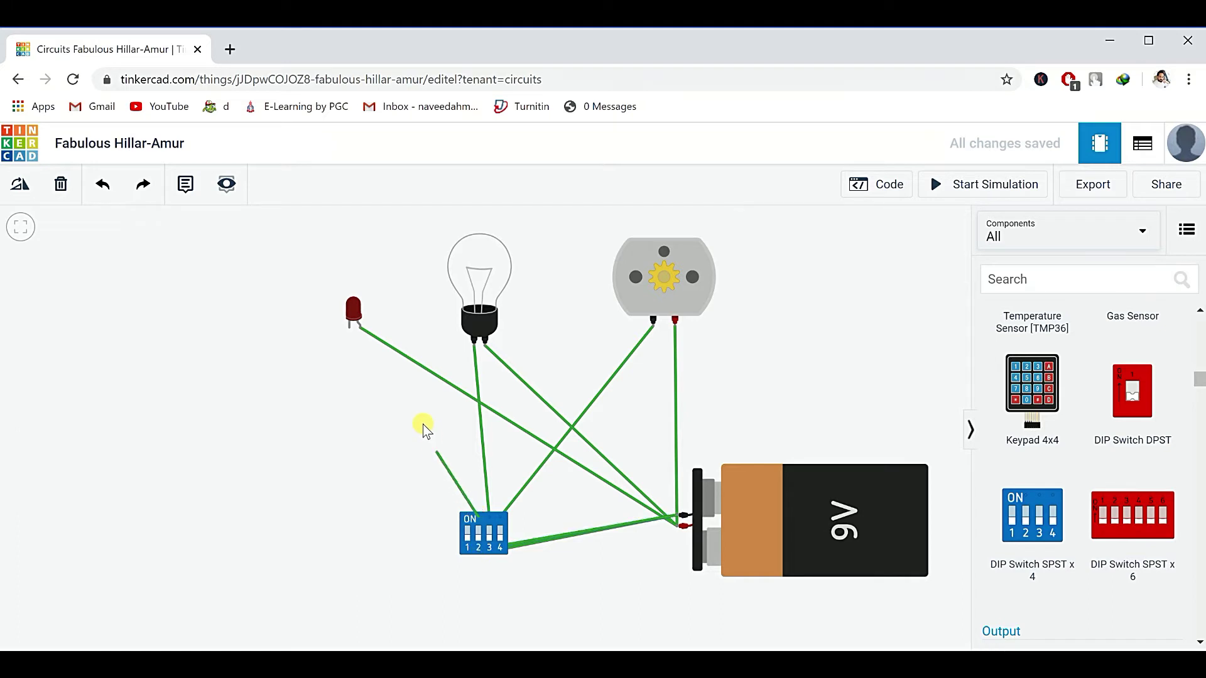
click(350, 328)
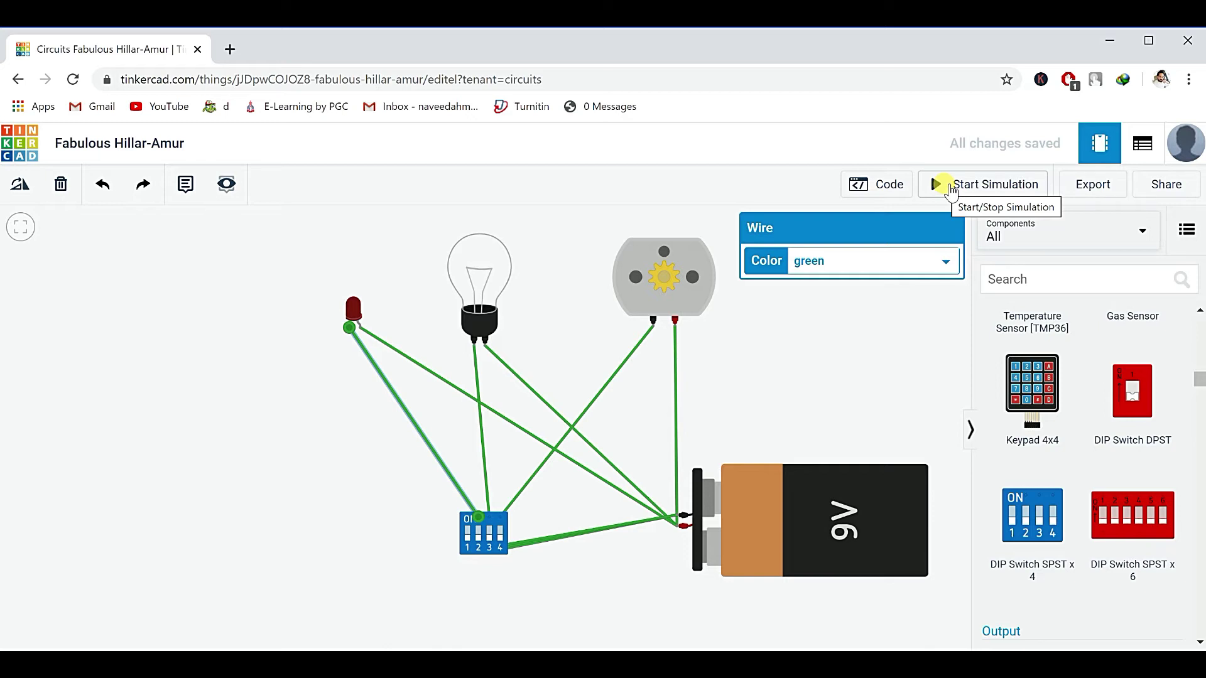
Start the simulation and toggle DIP switch 3 to light the bulb, turn it off, and relight it.
click(952, 187)
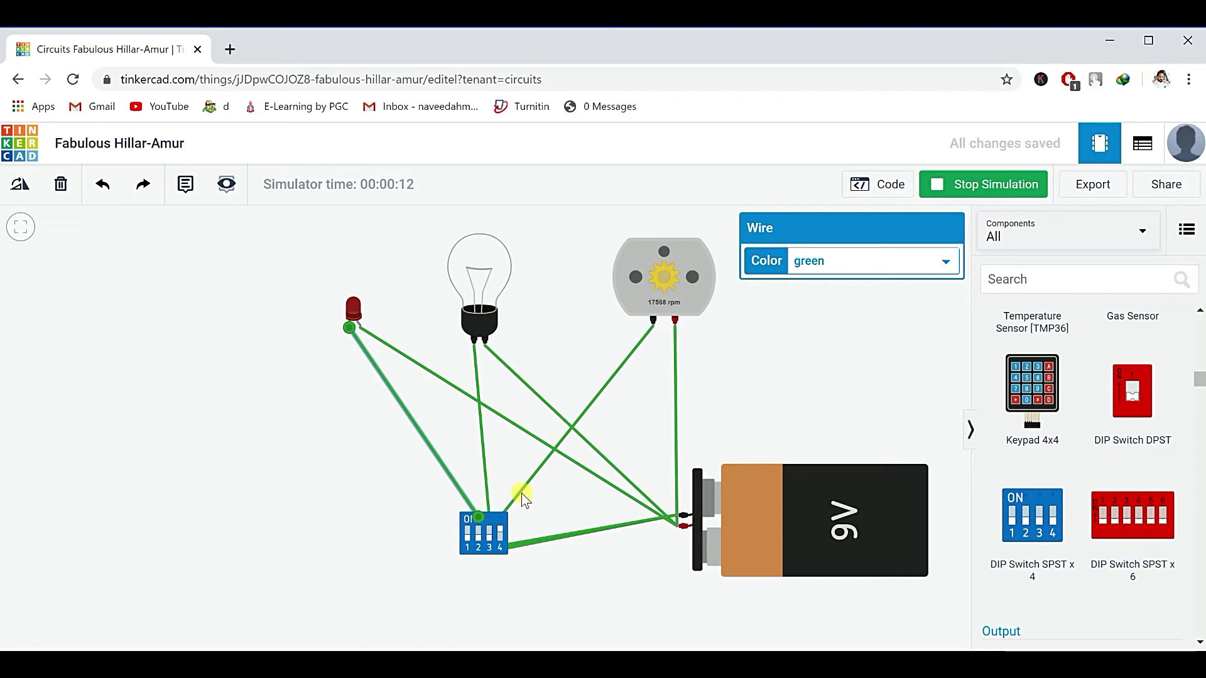
click(490, 534)
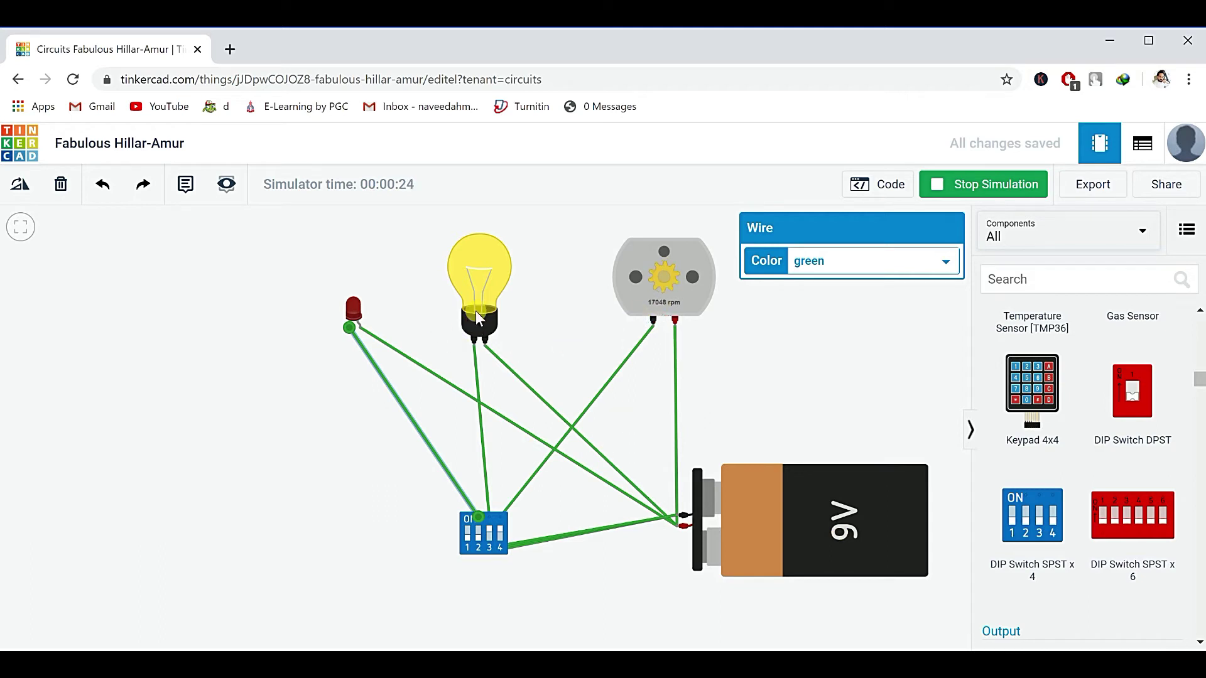
click(492, 536)
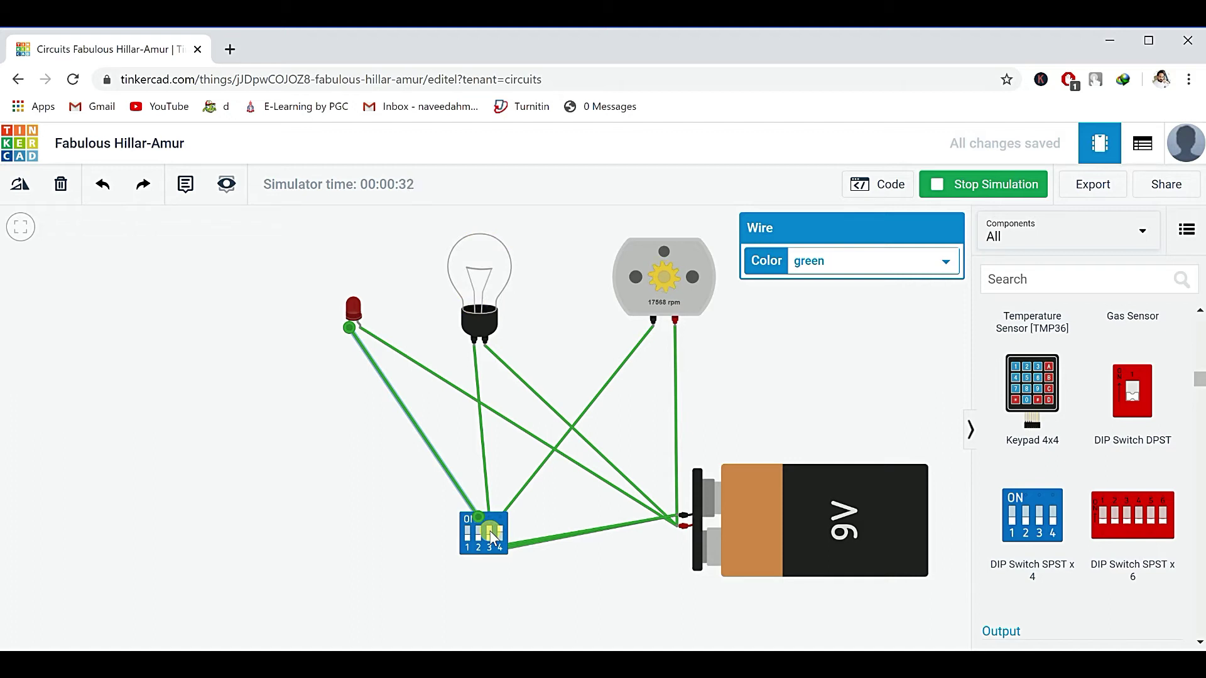
click(492, 536)
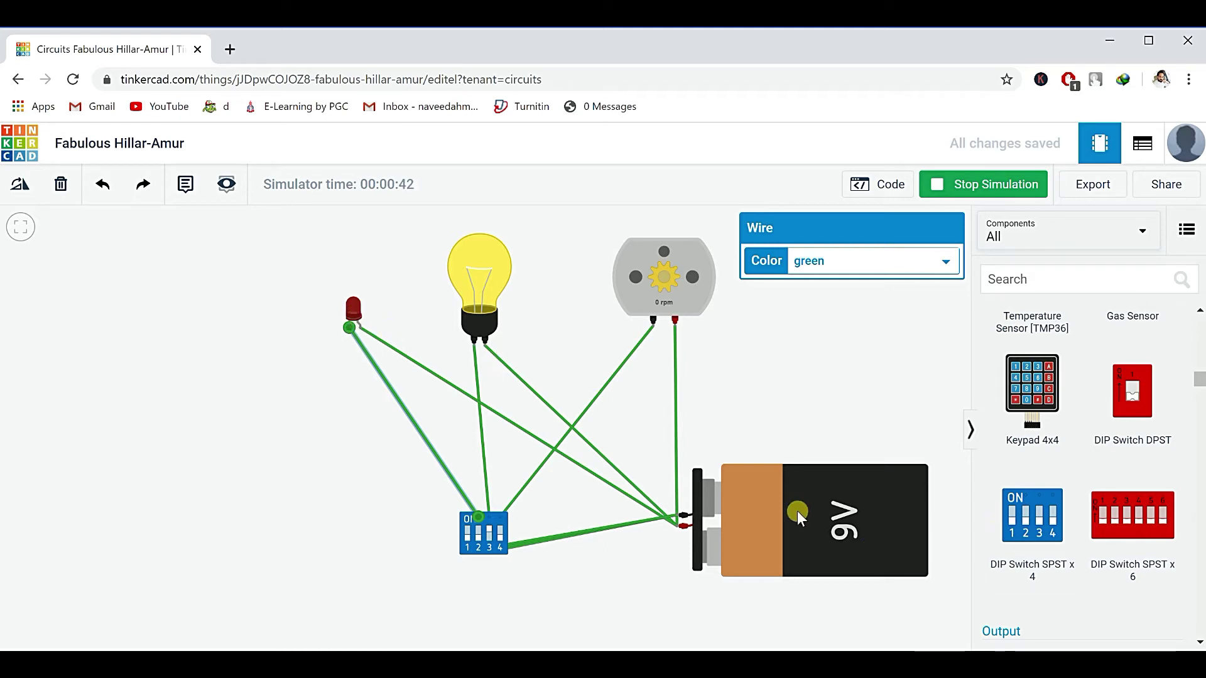
Toggle DIP switch 2 repeatedly to power the unprotected LED until it burns out.
click(478, 534)
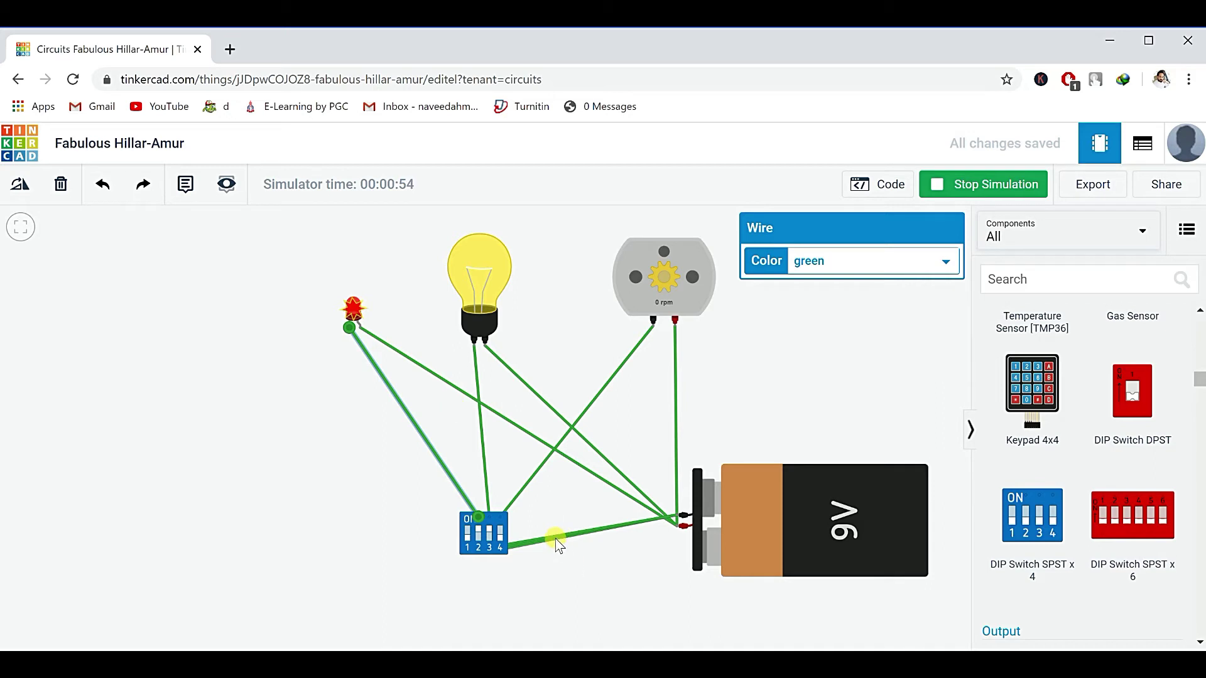
click(481, 533)
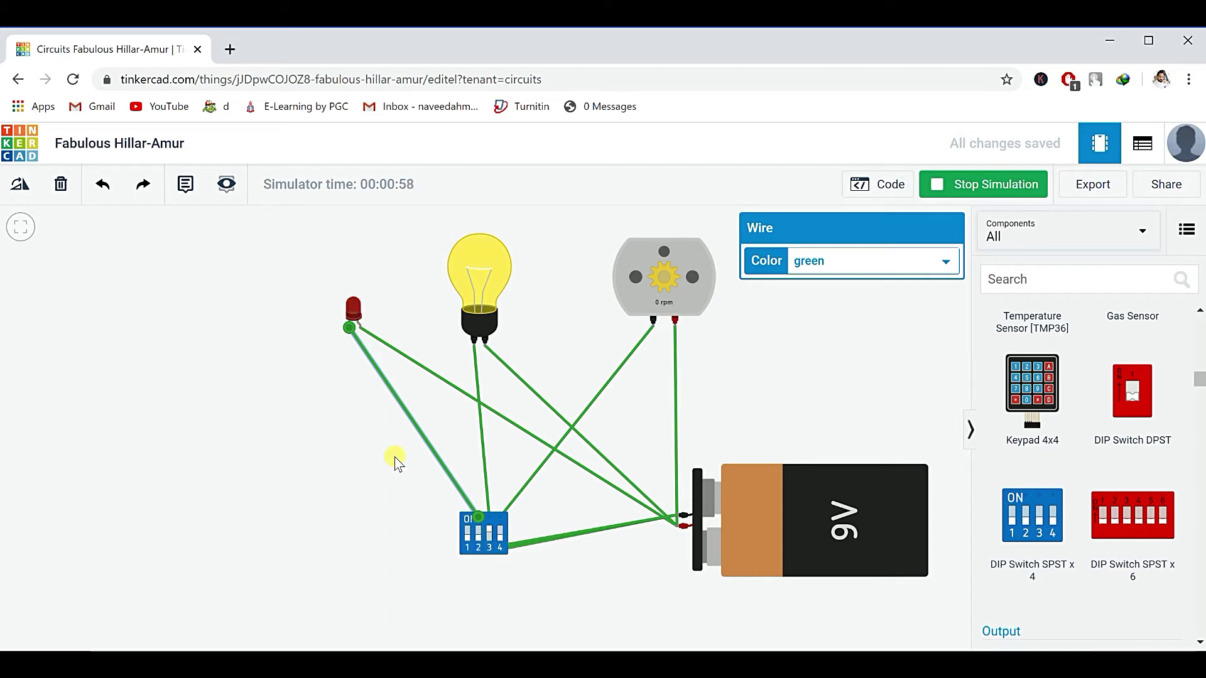
click(481, 534)
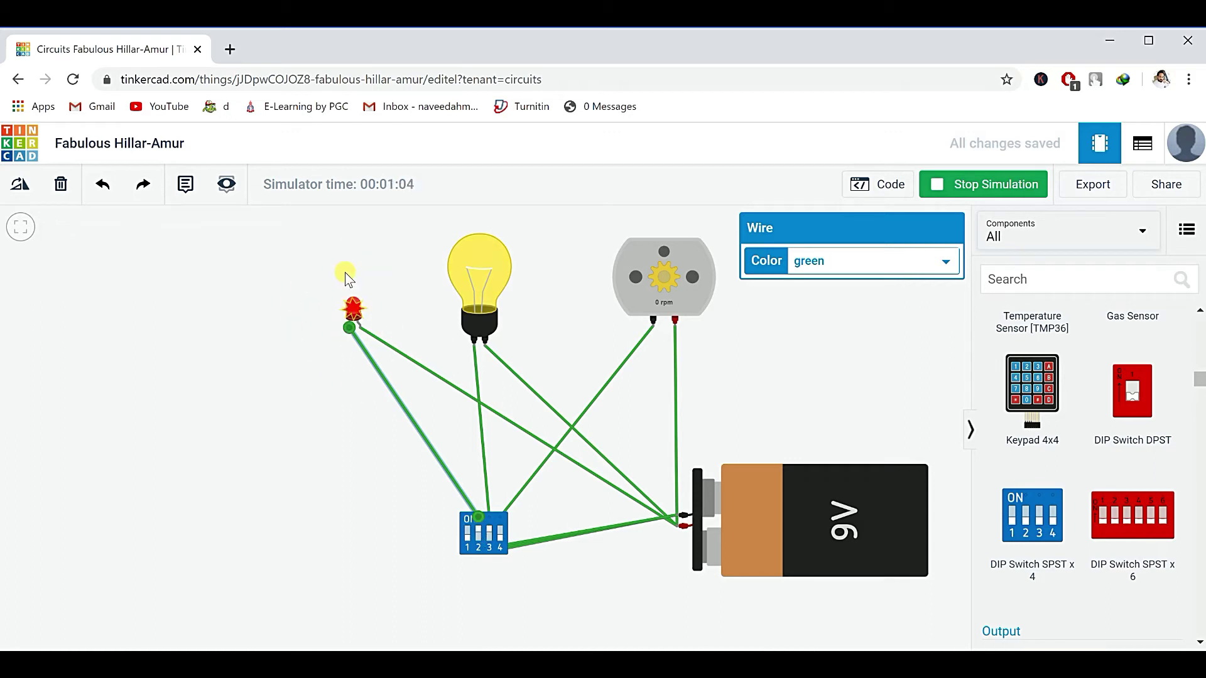
Turn DIP switch 2 off and place a 1 kΩ resistor beside the LED.
click(480, 534)
drag(1199, 384, 1198, 314)
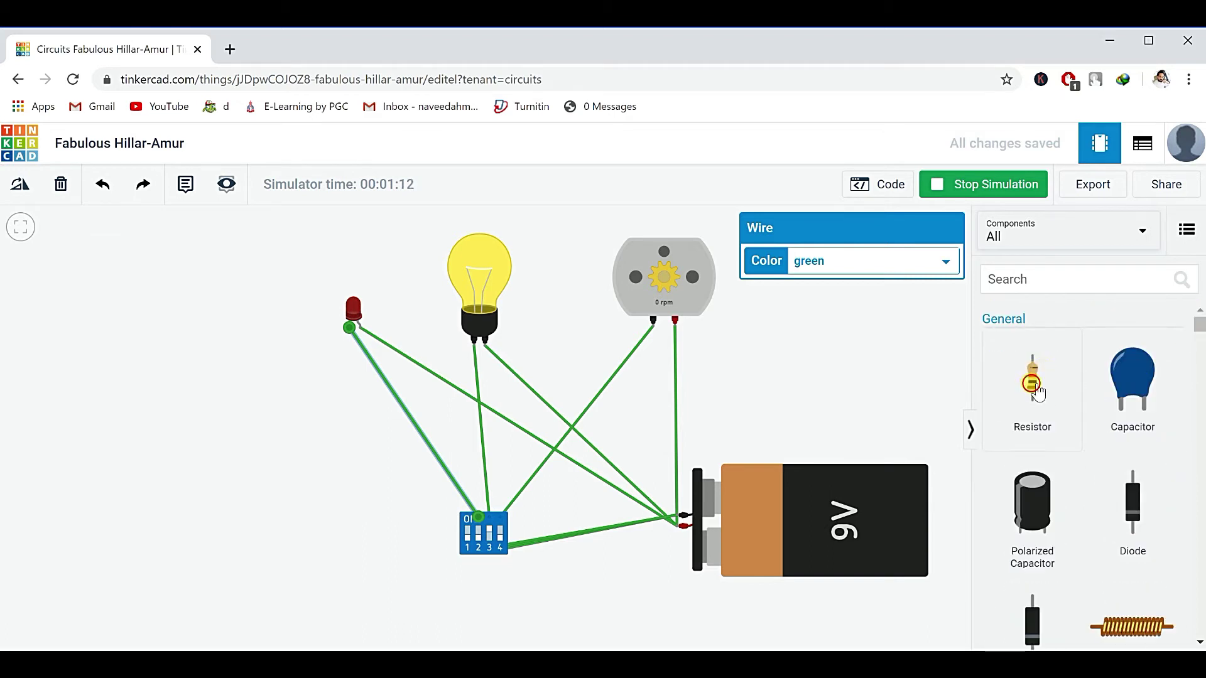
drag(1033, 386, 644, 367)
mouse_move(469, 392)
mouse_down()
mouse_move(327, 437)
mouse_move(366, 419)
mouse_up()
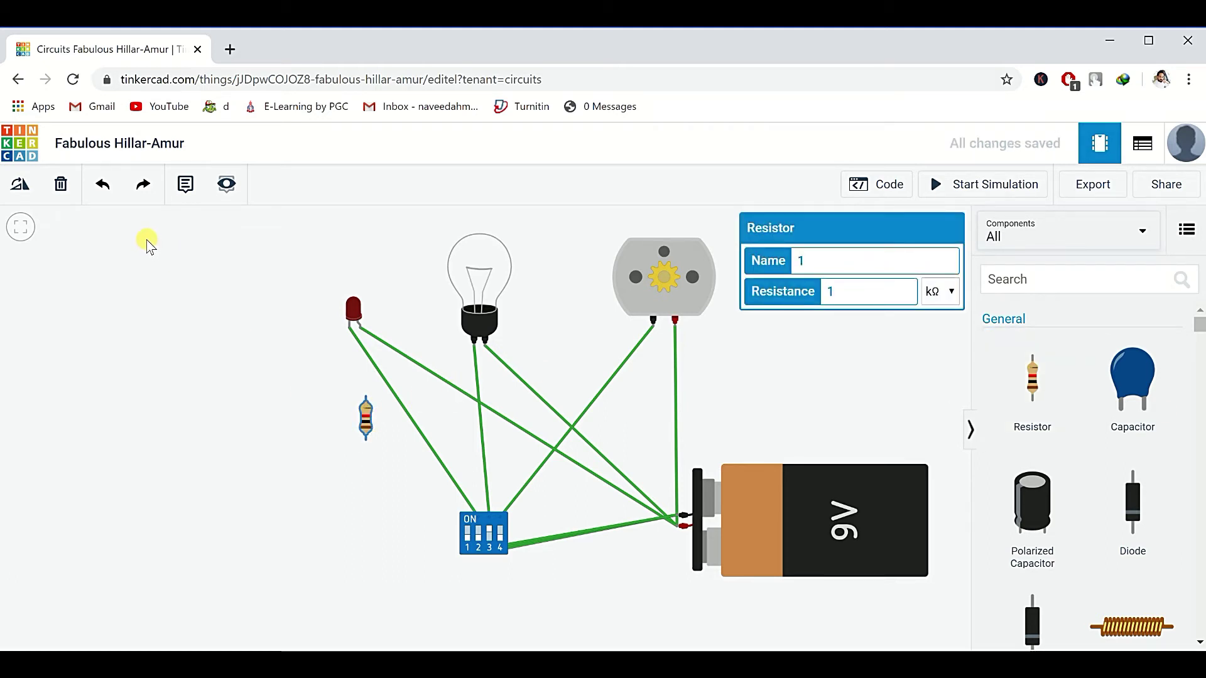
Replace the direct LED–switch wire with wiring from the DIP switch through the resistor to the LED cathode.
click(439, 463)
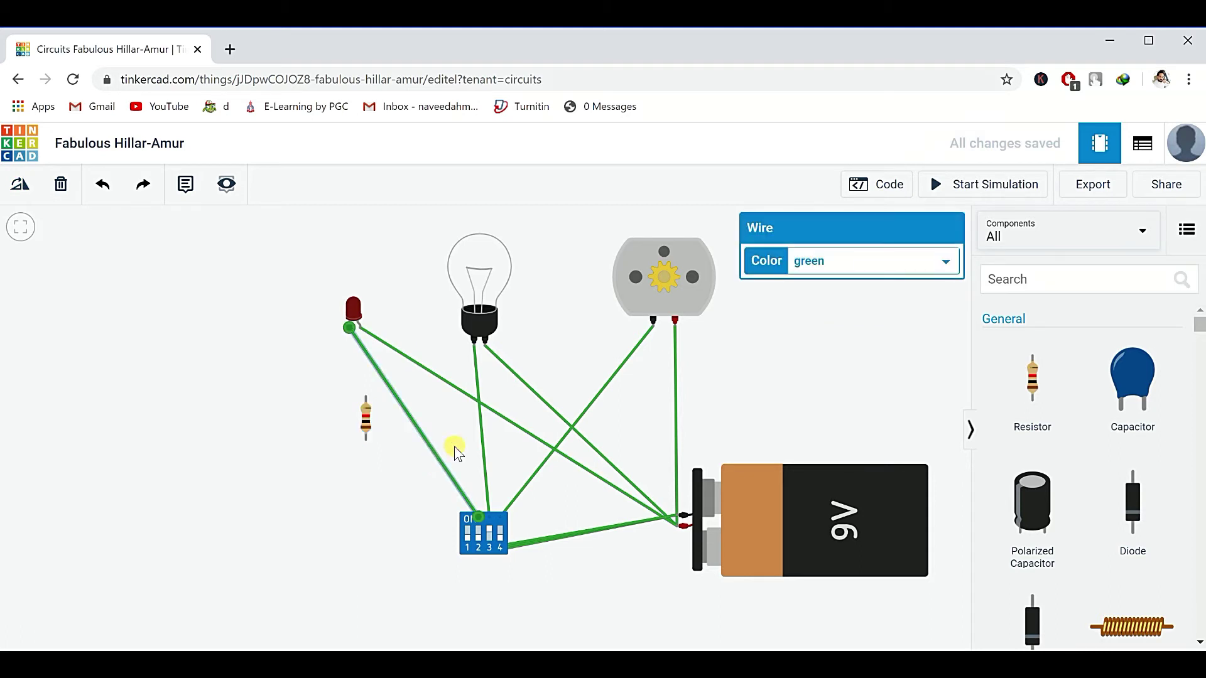
key(Delete)
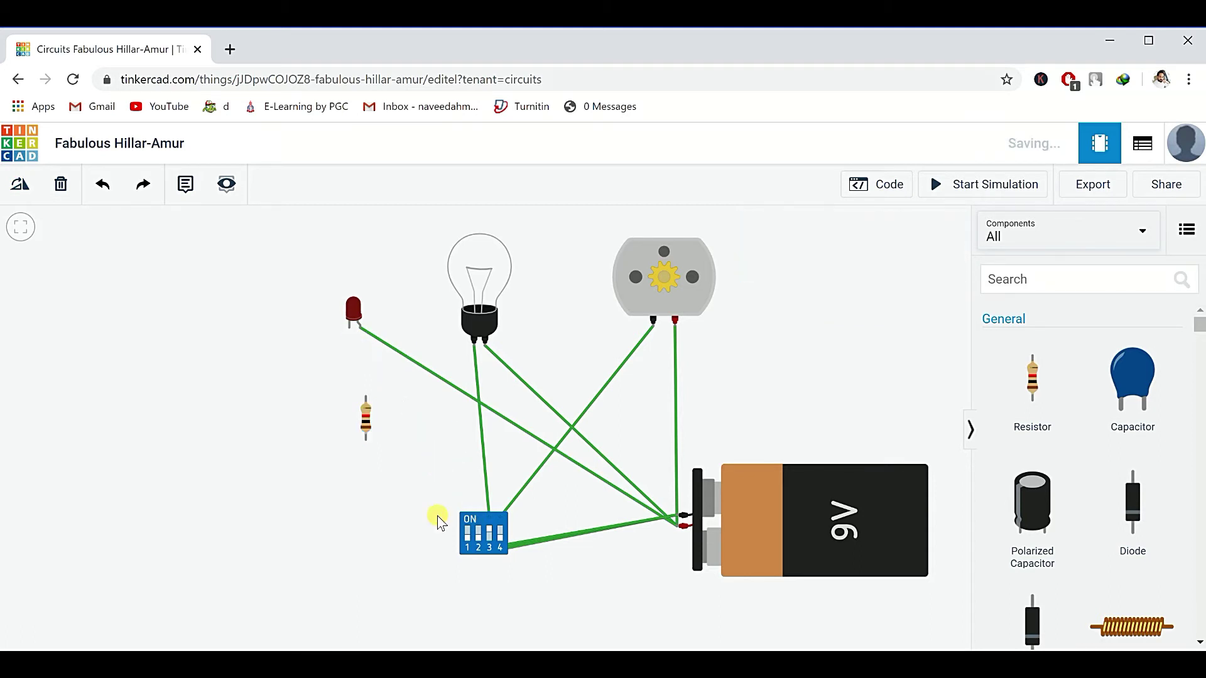
click(480, 521)
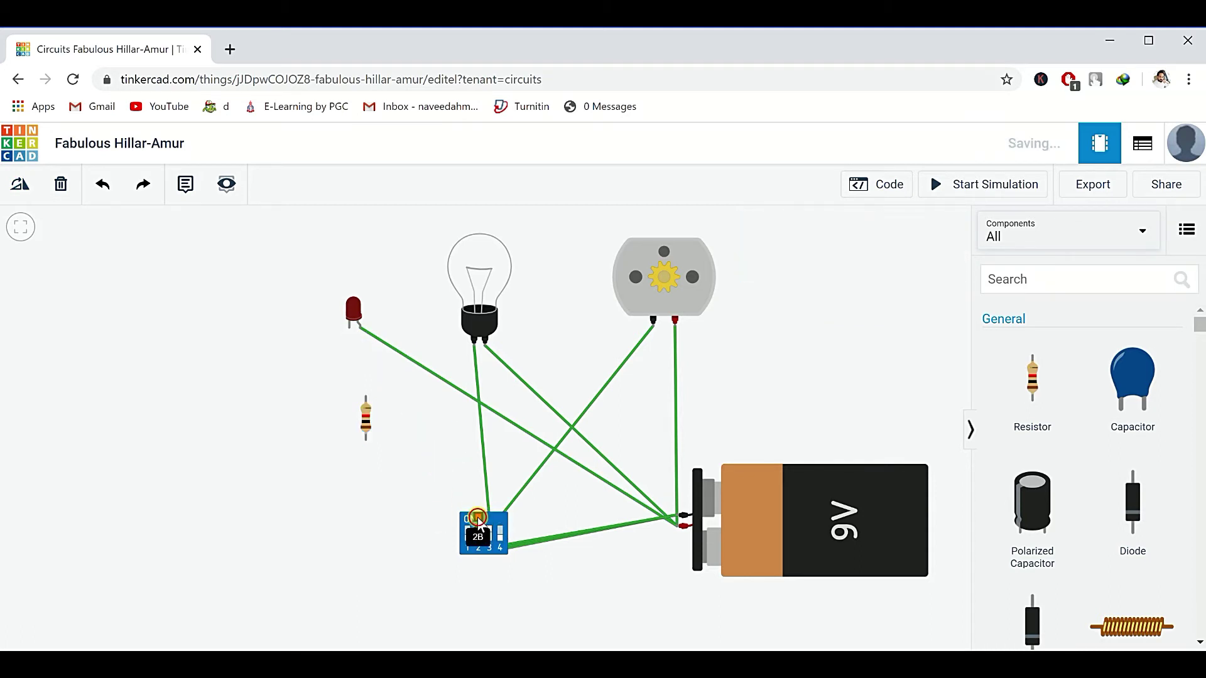
click(367, 440)
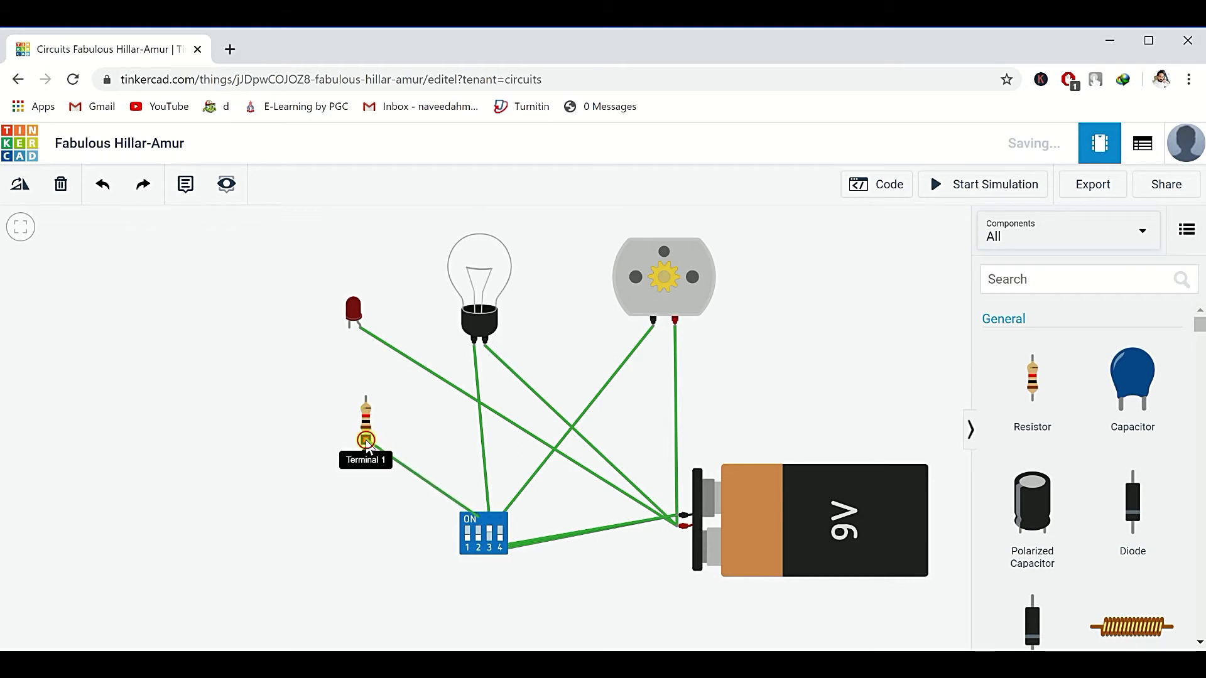
click(366, 402)
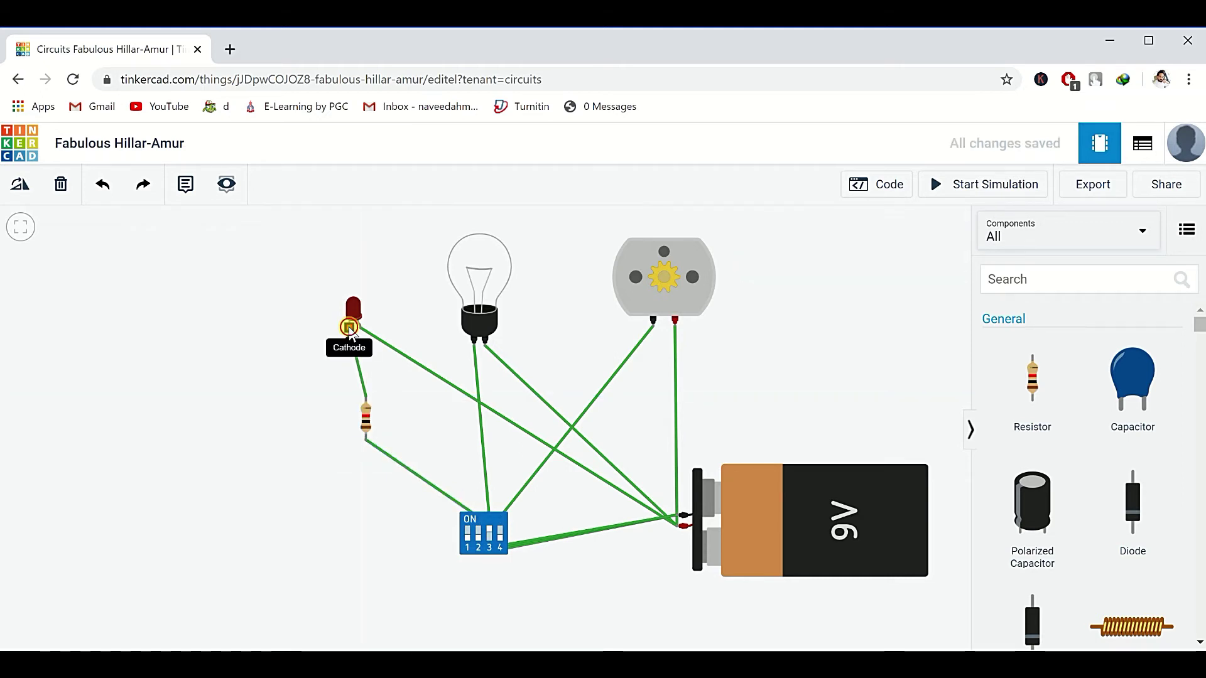
click(349, 326)
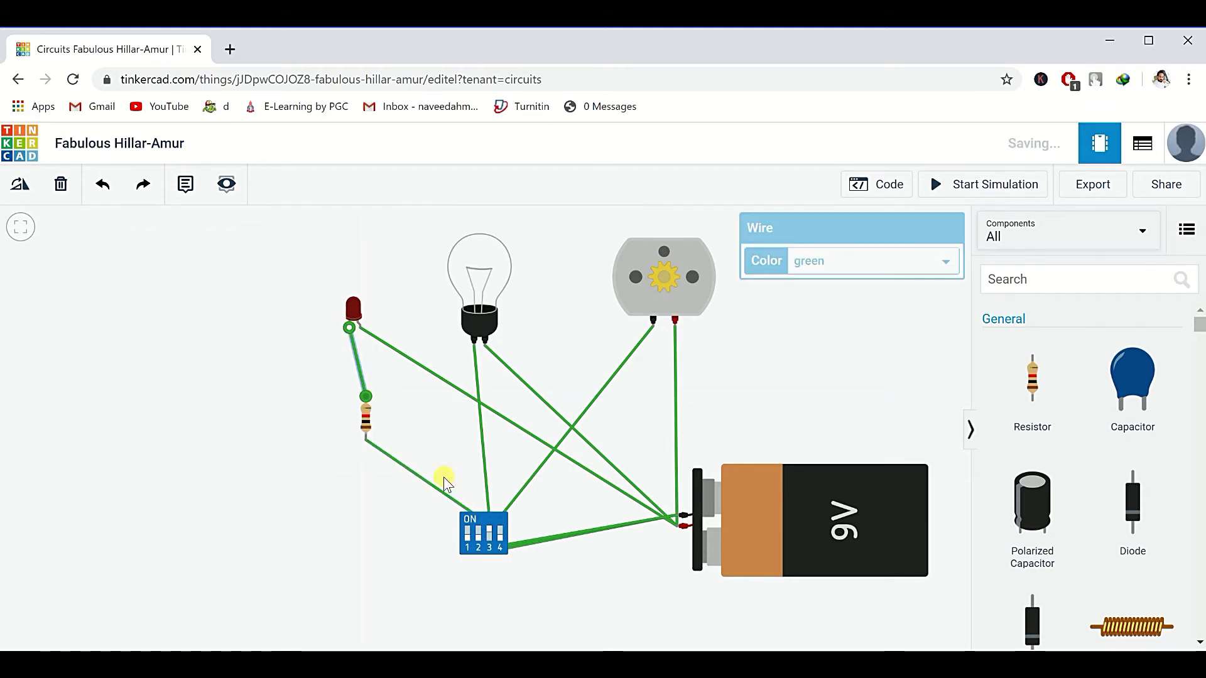
Restart the simulation and flip the DIP switches to light the LED and bulb and spin the motor at 17029 rpm.
click(963, 185)
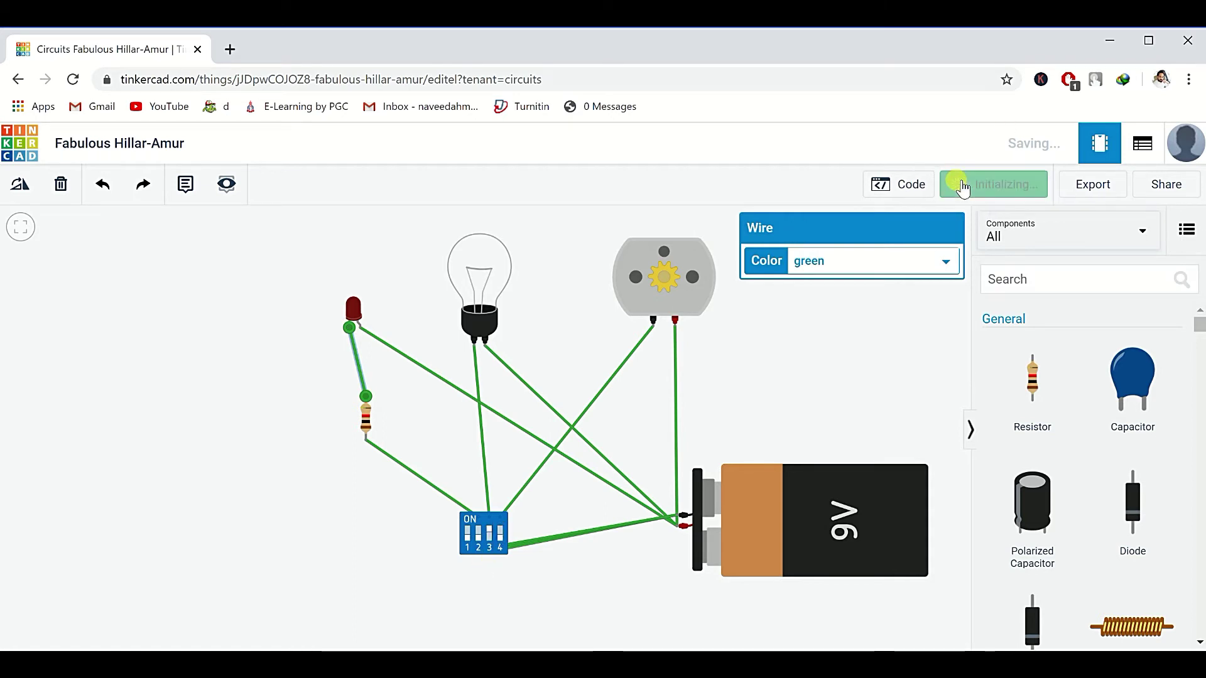
click(479, 539)
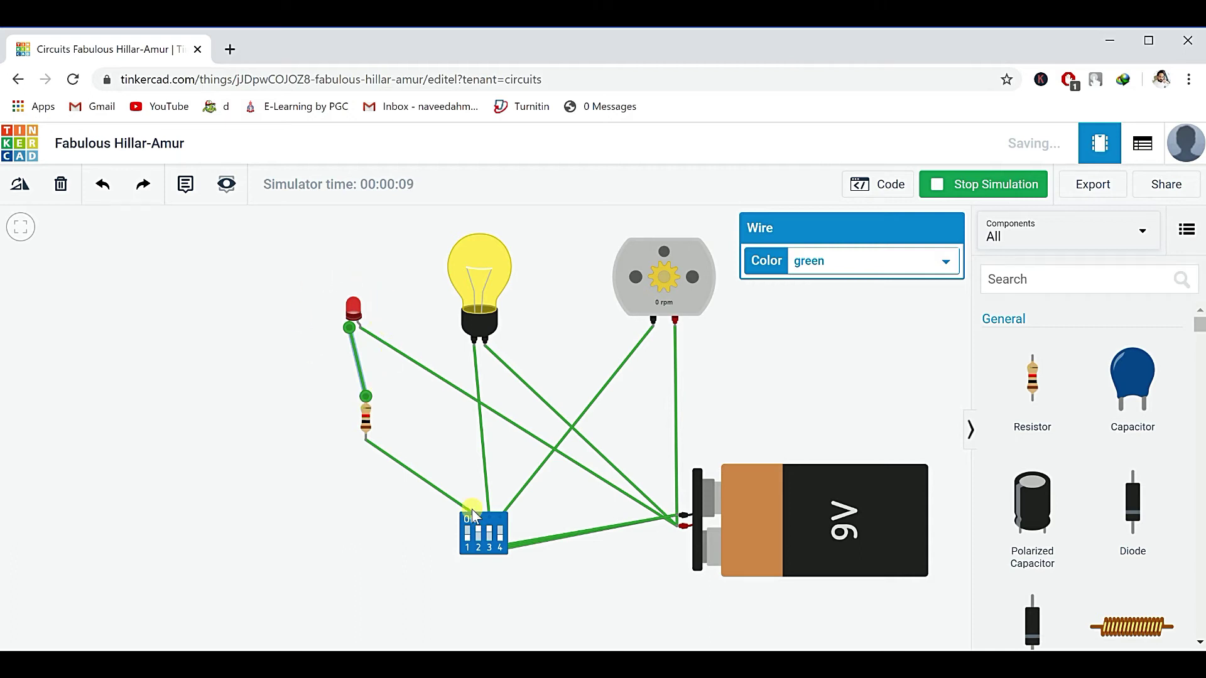
click(477, 538)
click(377, 330)
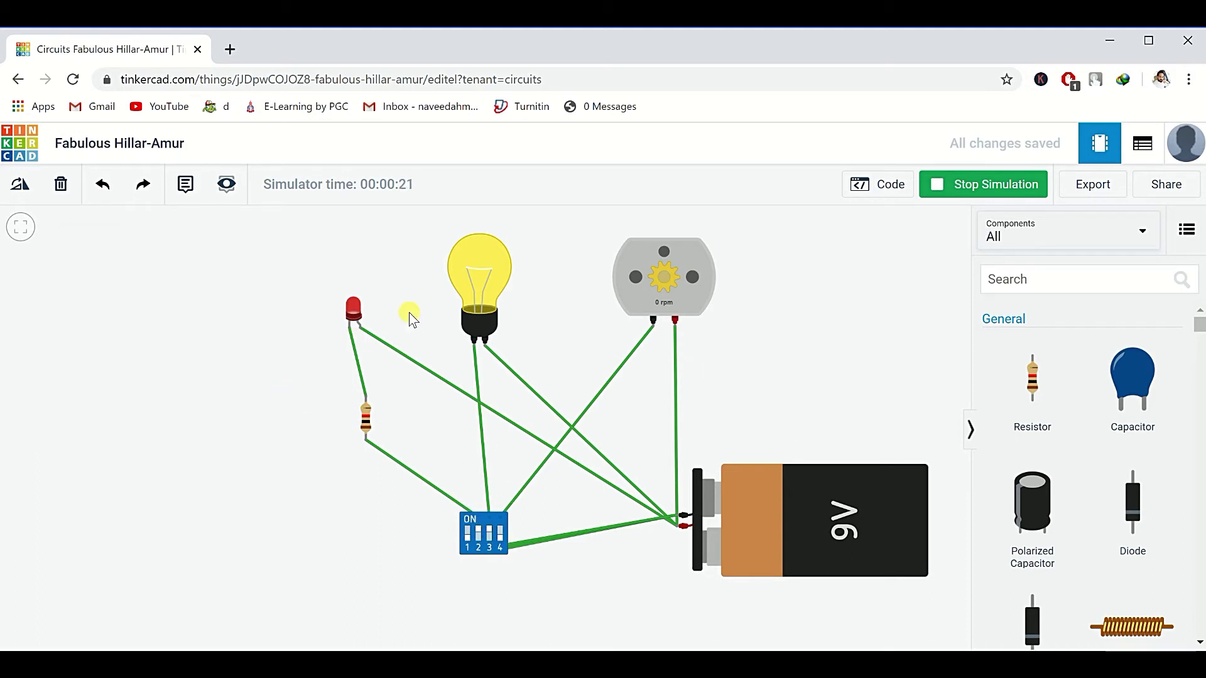
click(500, 534)
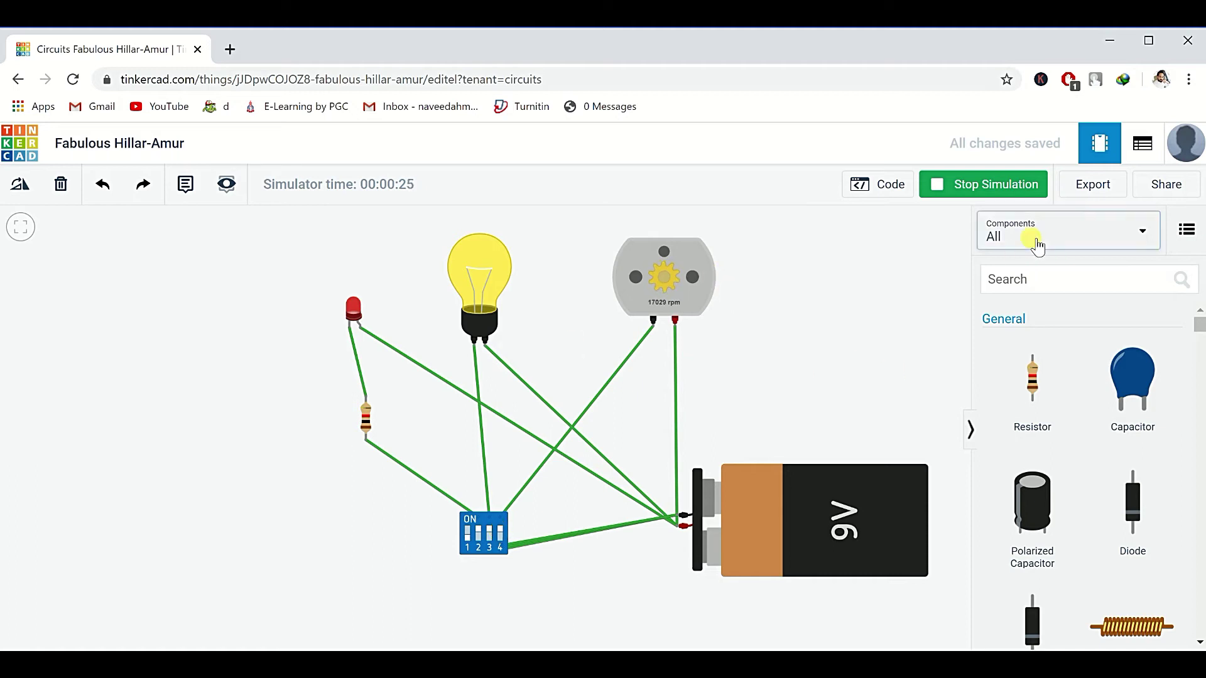
Place the Arduino Button starter circuit from the Arduino starters onto the canvas.
click(1067, 240)
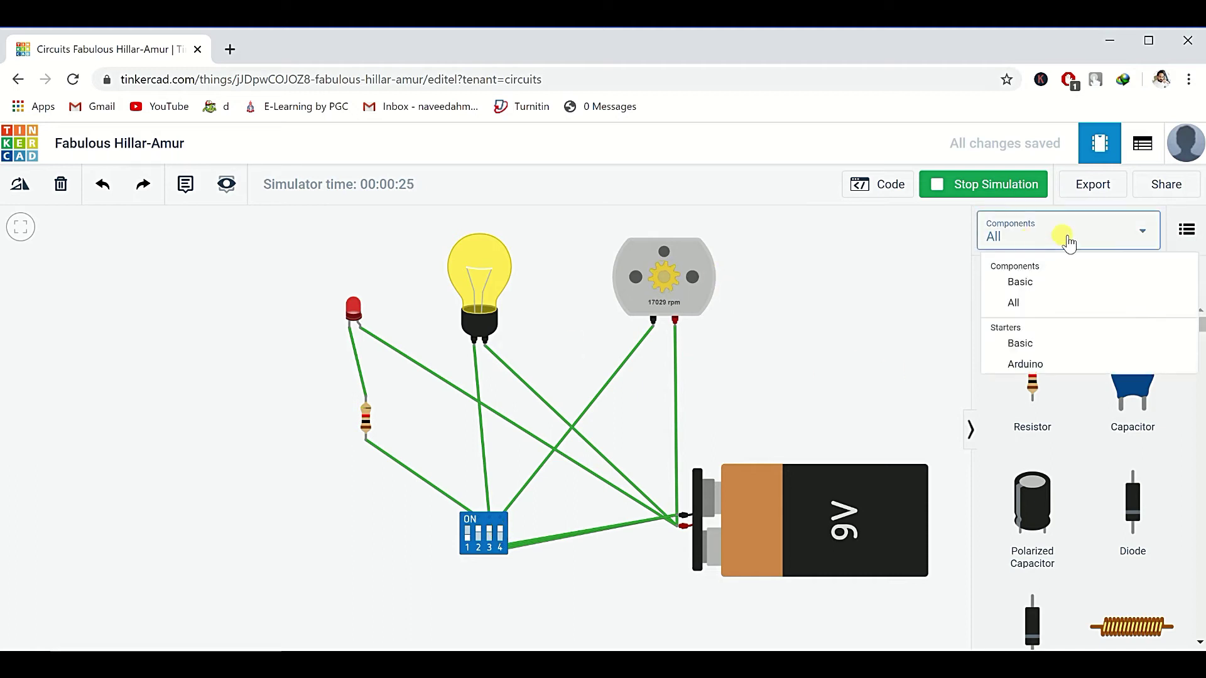
click(1044, 371)
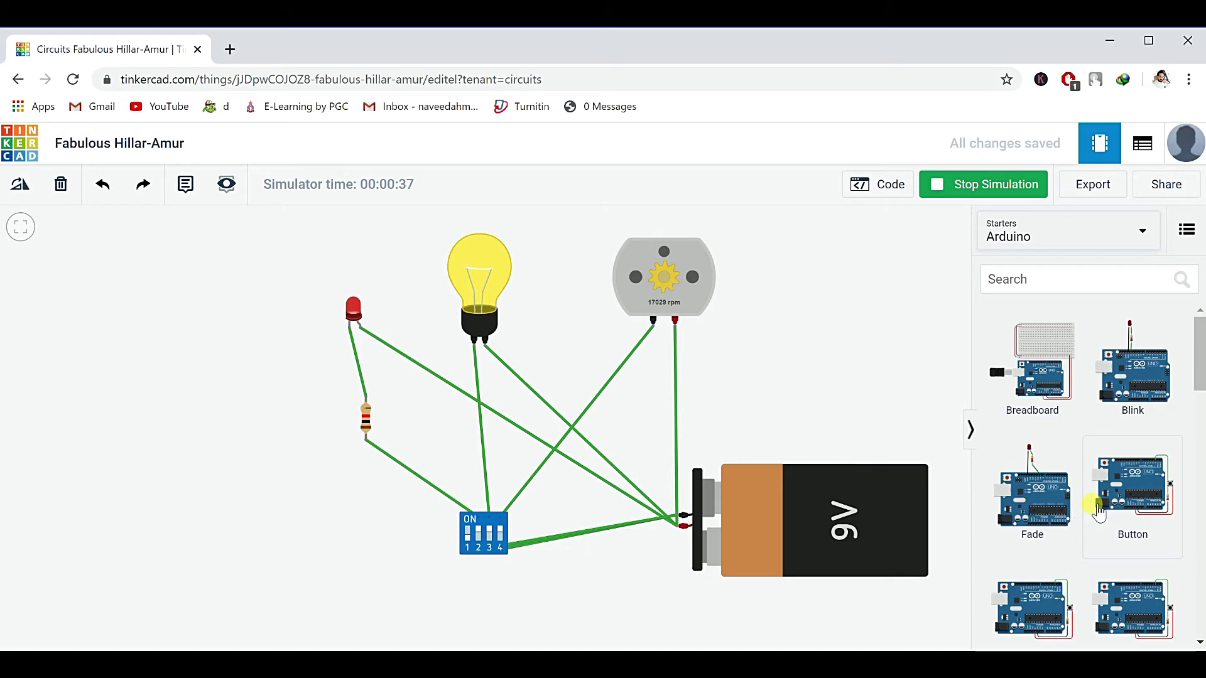
drag(1125, 492, 306, 341)
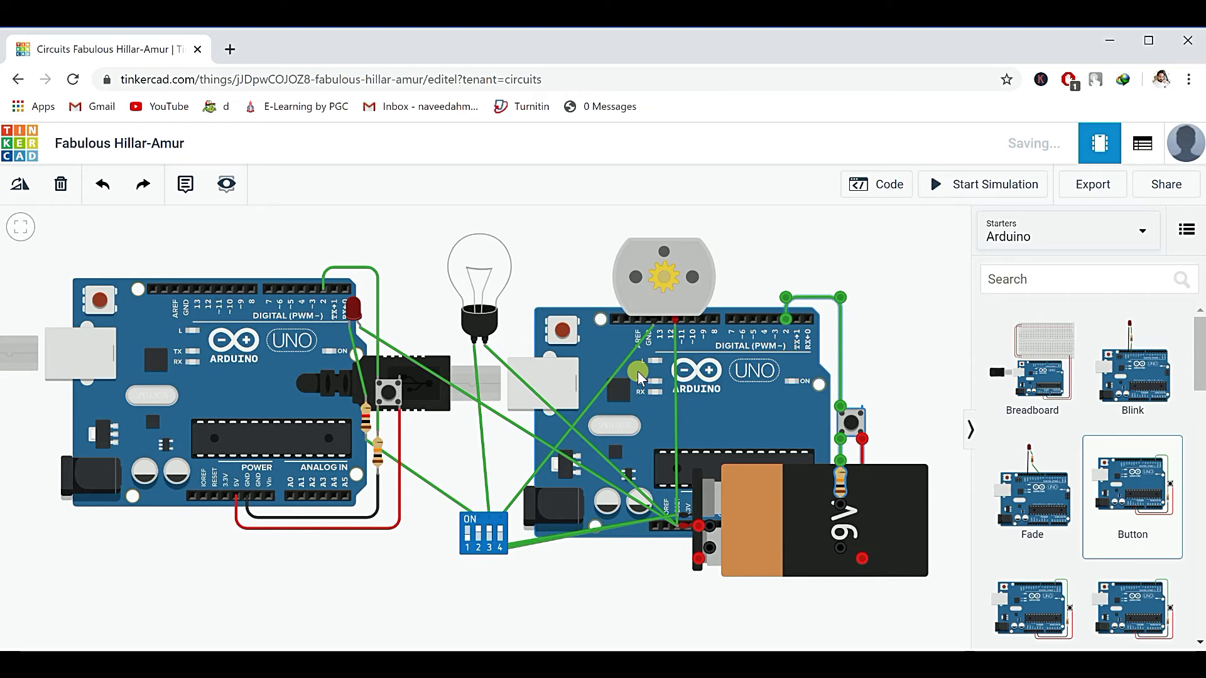
Delete the extra Arduino board covering the battery and confirm its removal.
drag(270, 358, 283, 347)
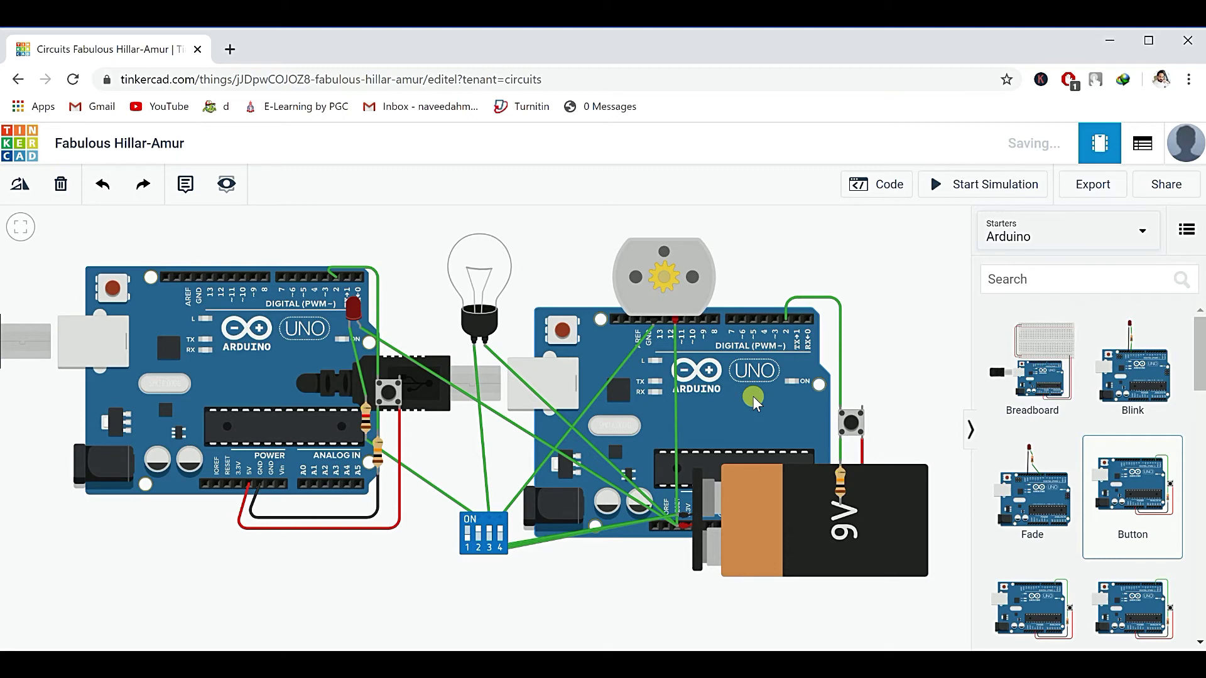
key(Delete)
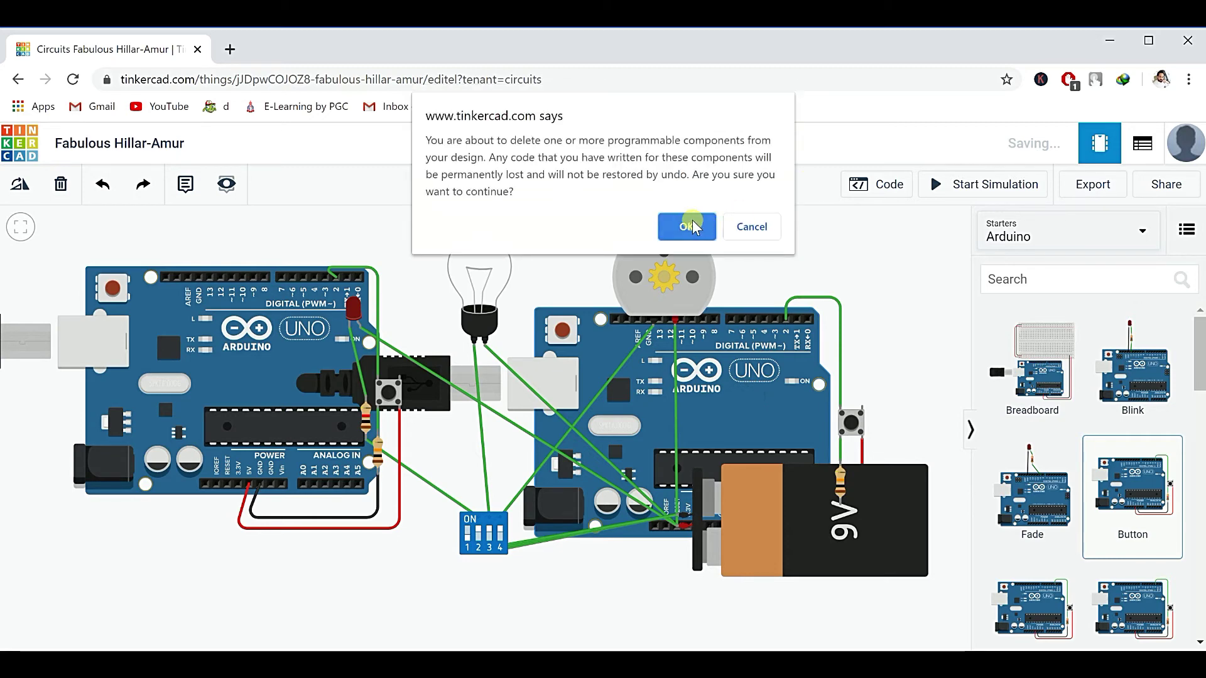
click(691, 227)
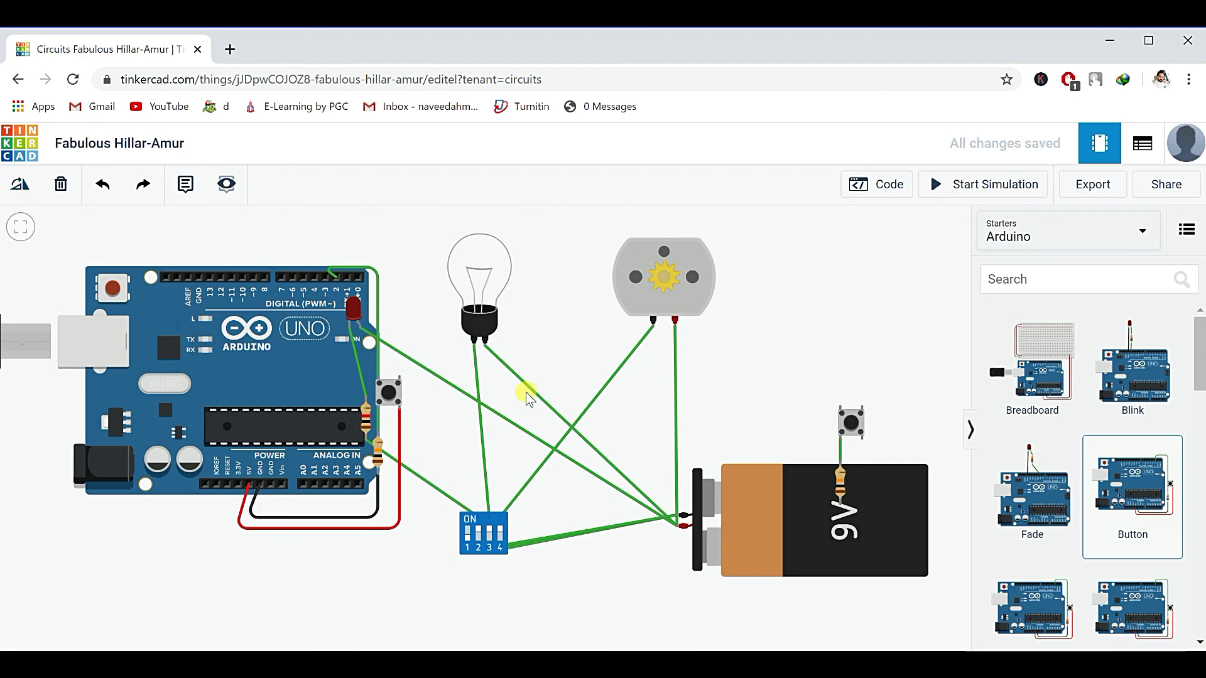
click(959, 184)
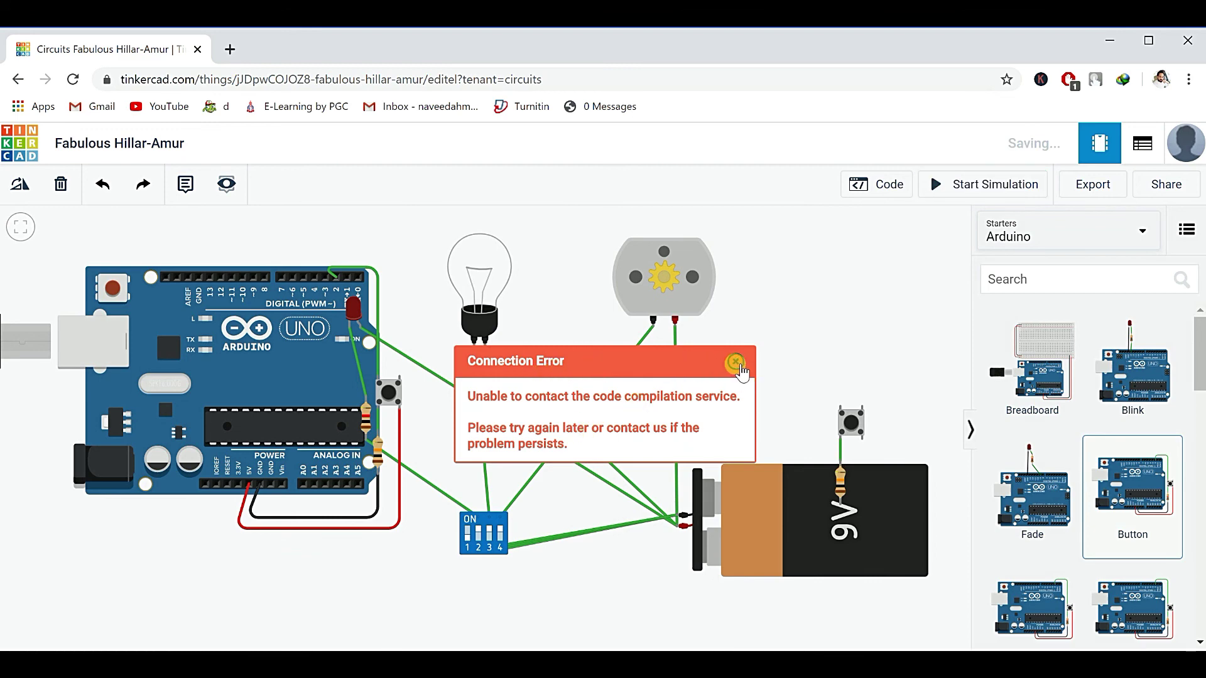
click(735, 363)
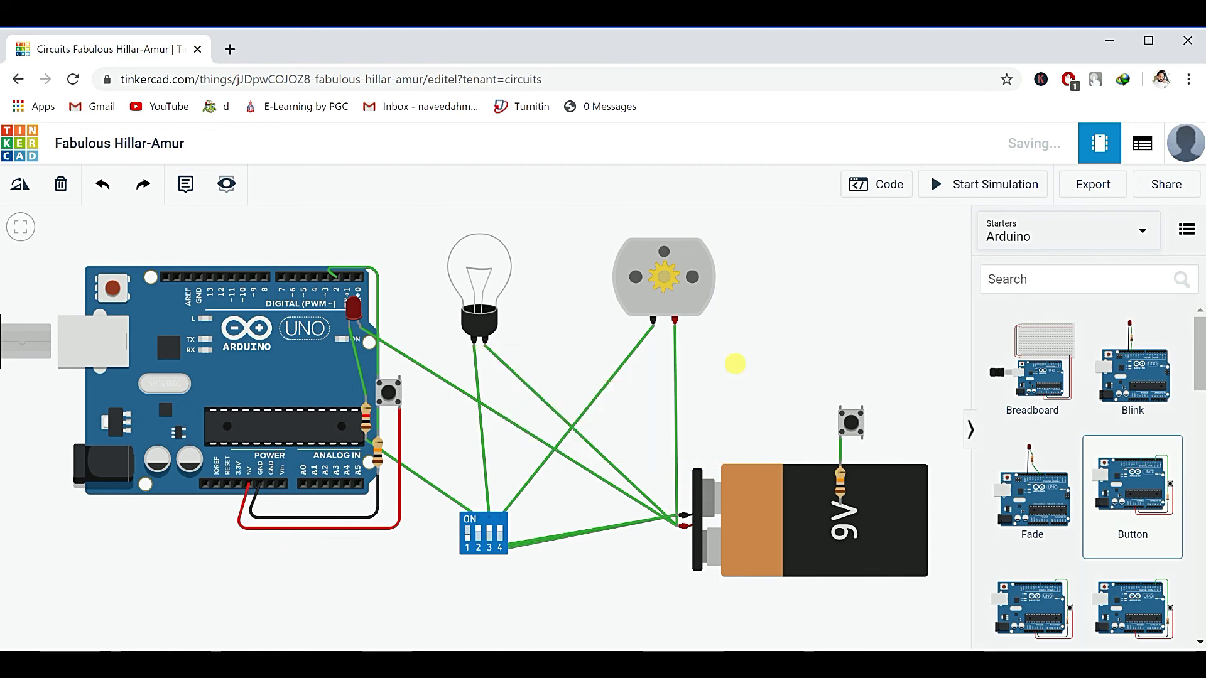